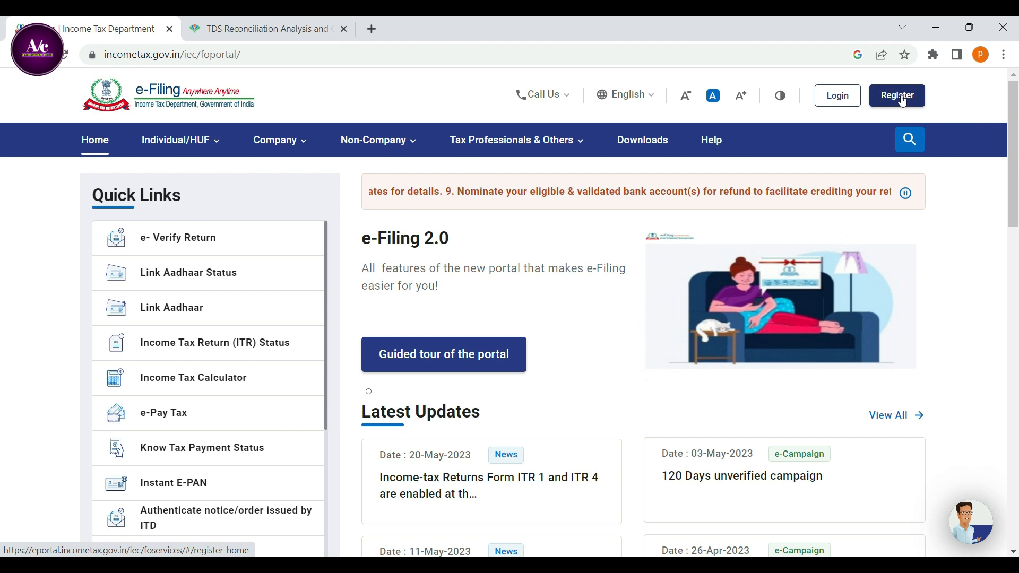
# Start a new e-Filing registration under Others with the category Tax Deductor and Collector.
pyautogui.click(895, 105)
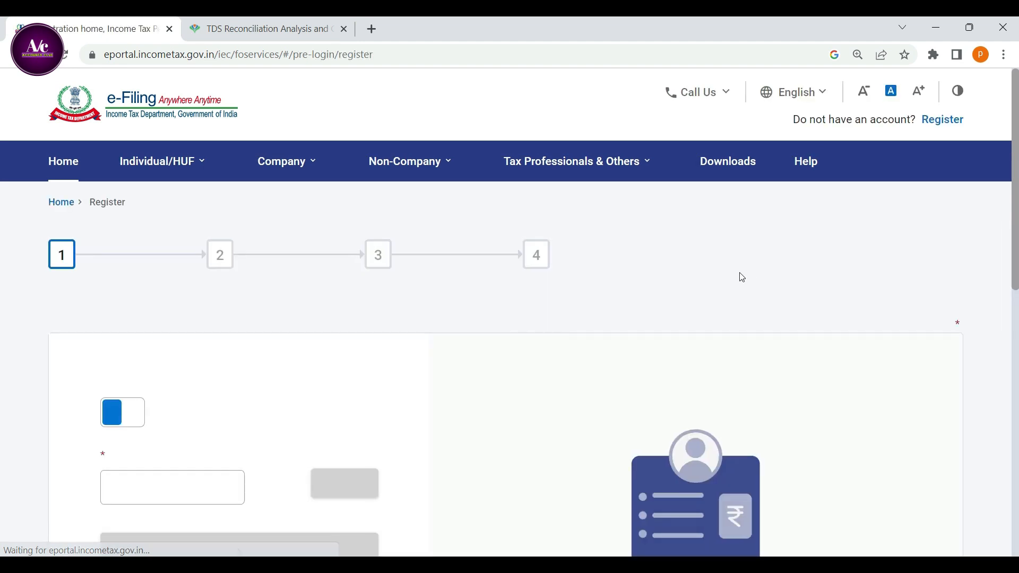
pyautogui.scroll(-4, 392, 371)
pyautogui.scroll(-1, 380, 364)
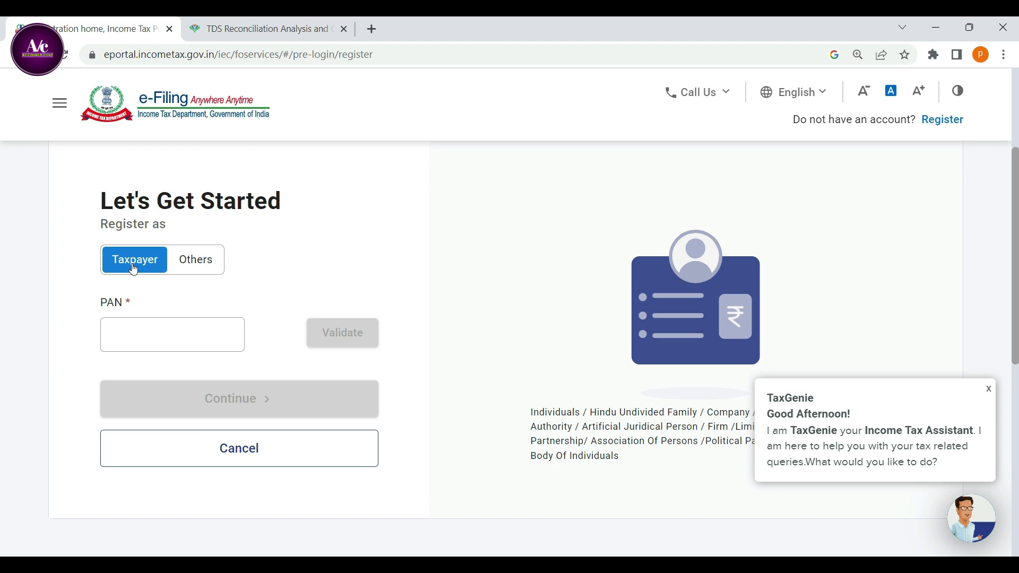
pyautogui.click(200, 266)
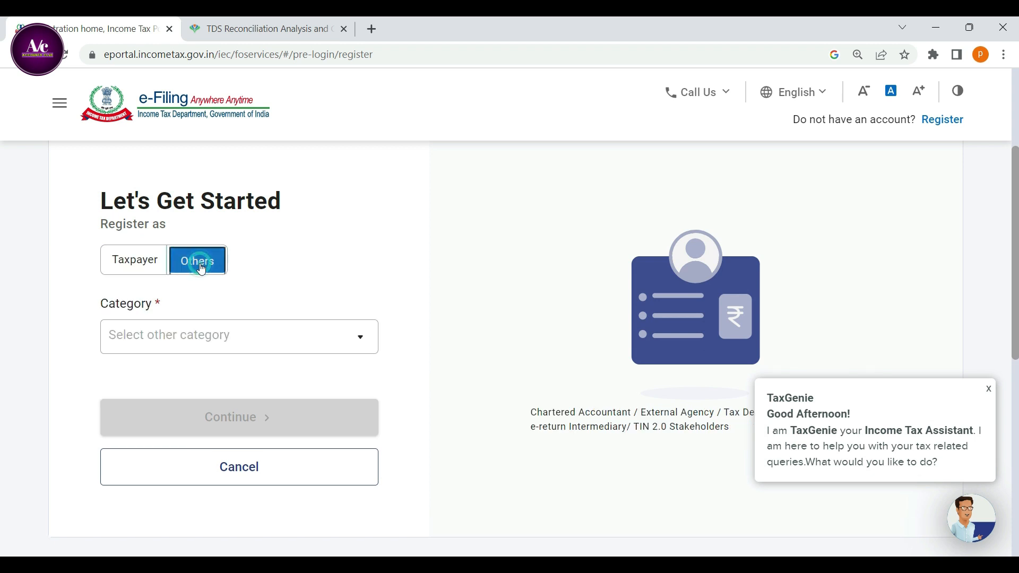
pyautogui.click(188, 337)
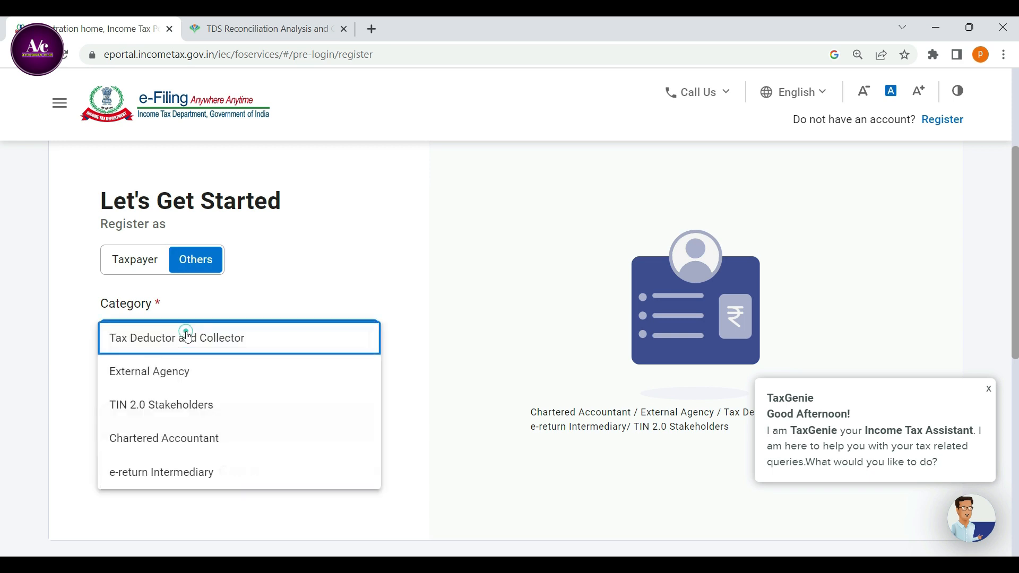
pyautogui.click(149, 347)
# Enter the organization's TAN, validate it and continue the registration.
pyautogui.click(149, 421)
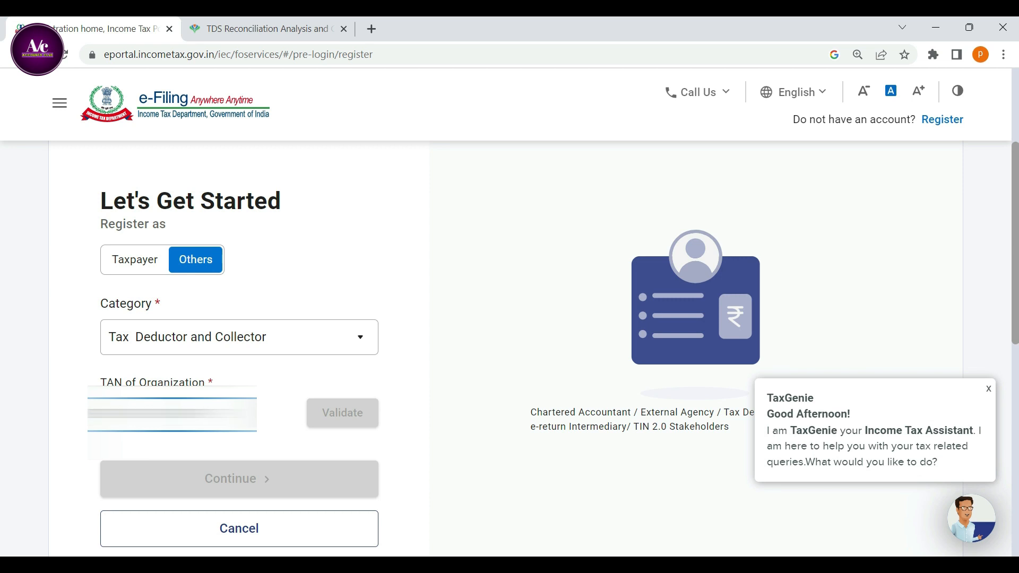
pyautogui.write('A')
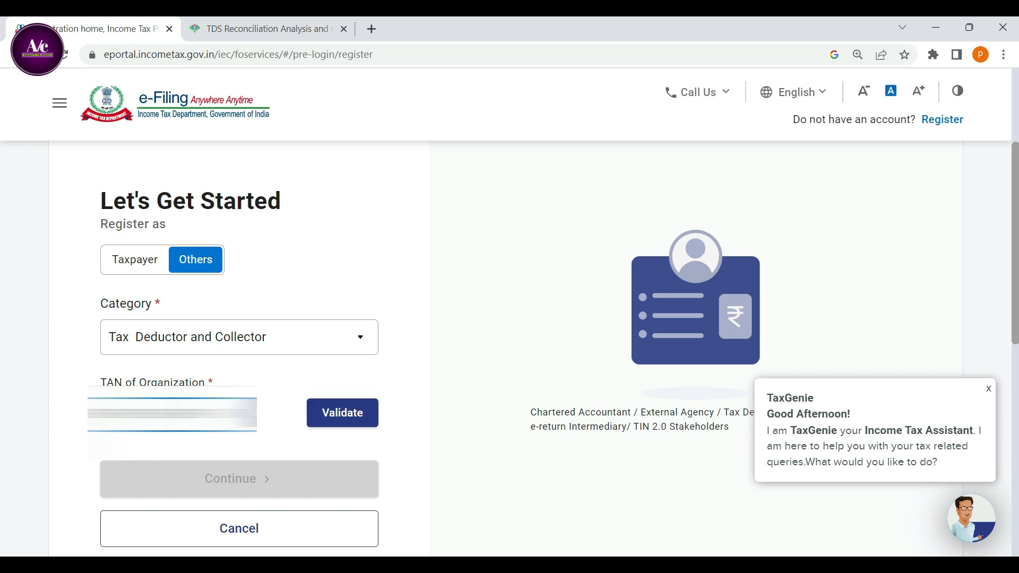
pyautogui.click(342, 412)
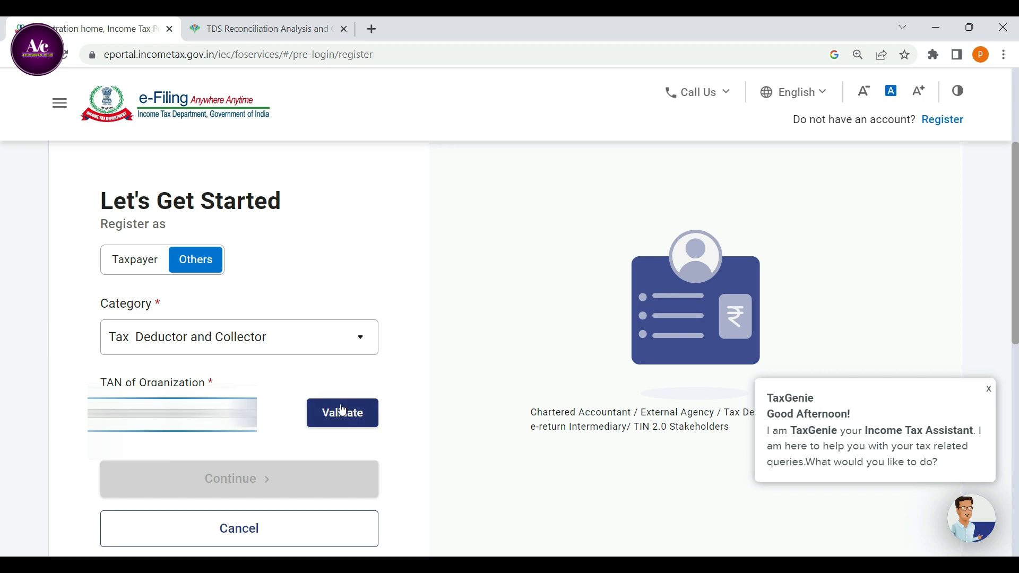
pyautogui.scroll(-4, 341, 404)
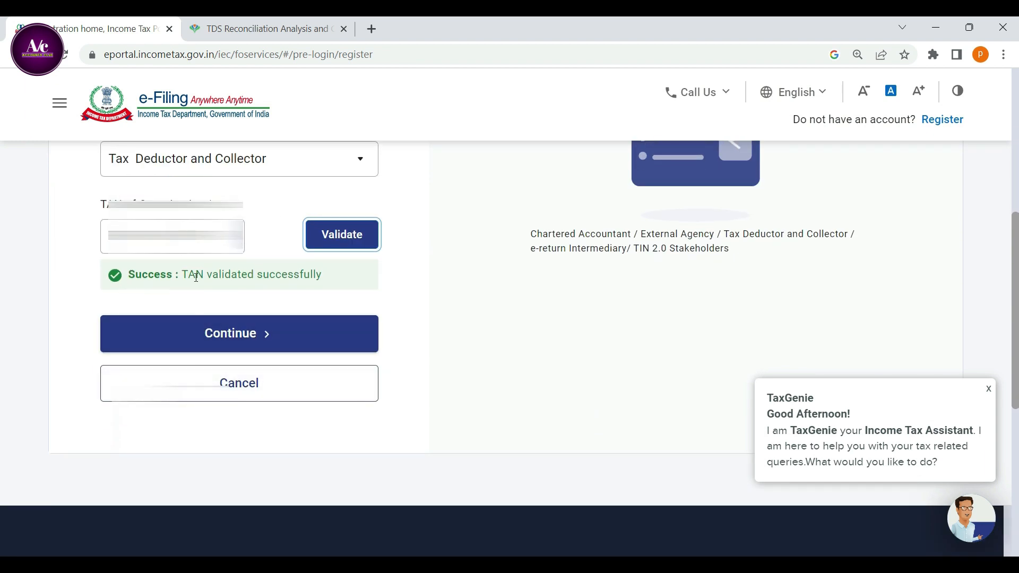
pyautogui.click(237, 334)
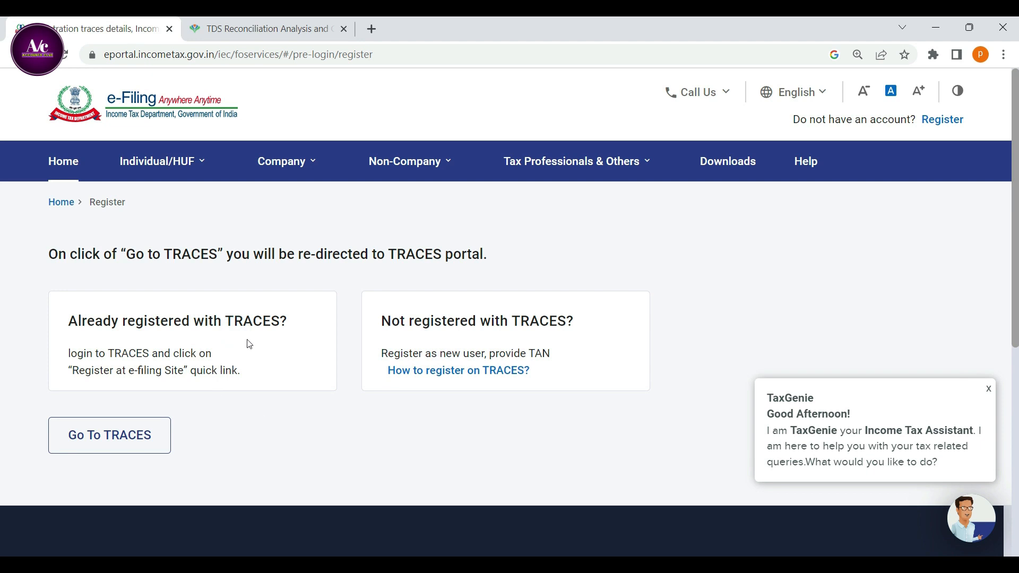
# Review the options for users registered and not registered with TRACES, and go to the TRACES portal.
pyautogui.moveTo(126, 256); pyautogui.dragTo(228, 257)
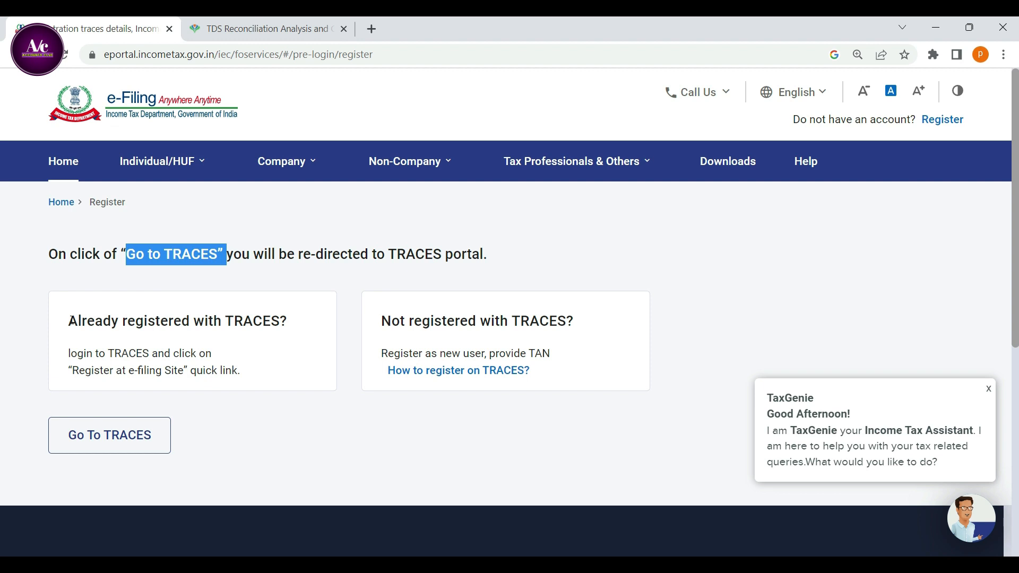
pyautogui.moveTo(71, 321); pyautogui.dragTo(314, 333)
pyautogui.click(386, 320)
pyautogui.moveTo(388, 318); pyautogui.dragTo(574, 322)
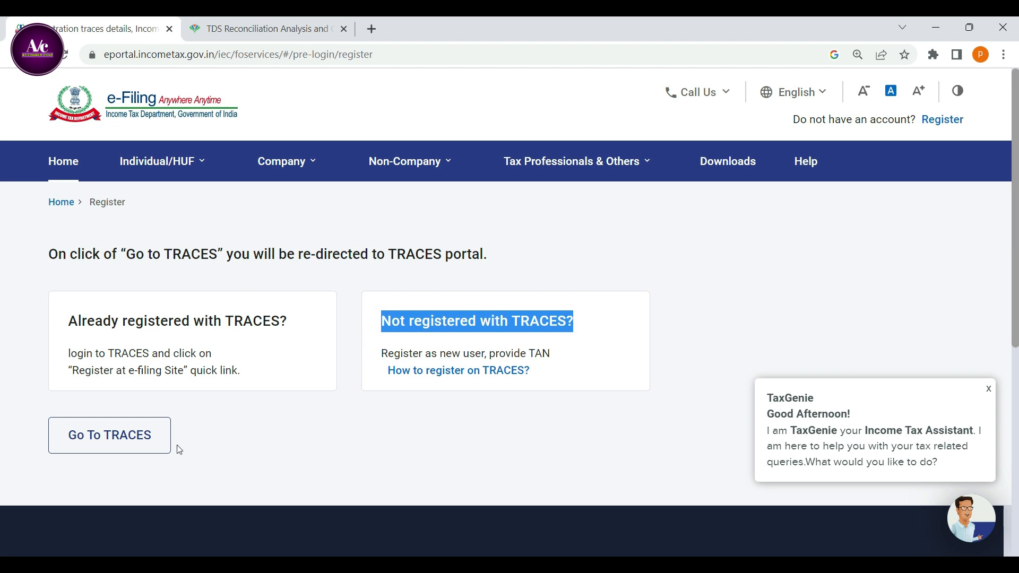
pyautogui.click(106, 447)
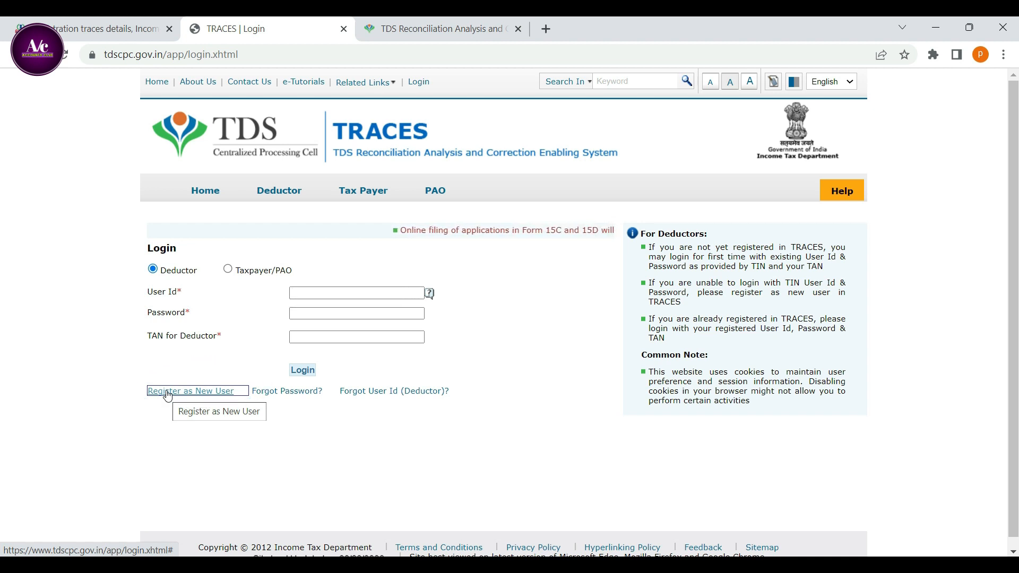
# Switch to the TRACES home page and open new user registration for a Deductor.
pyautogui.click(422, 32)
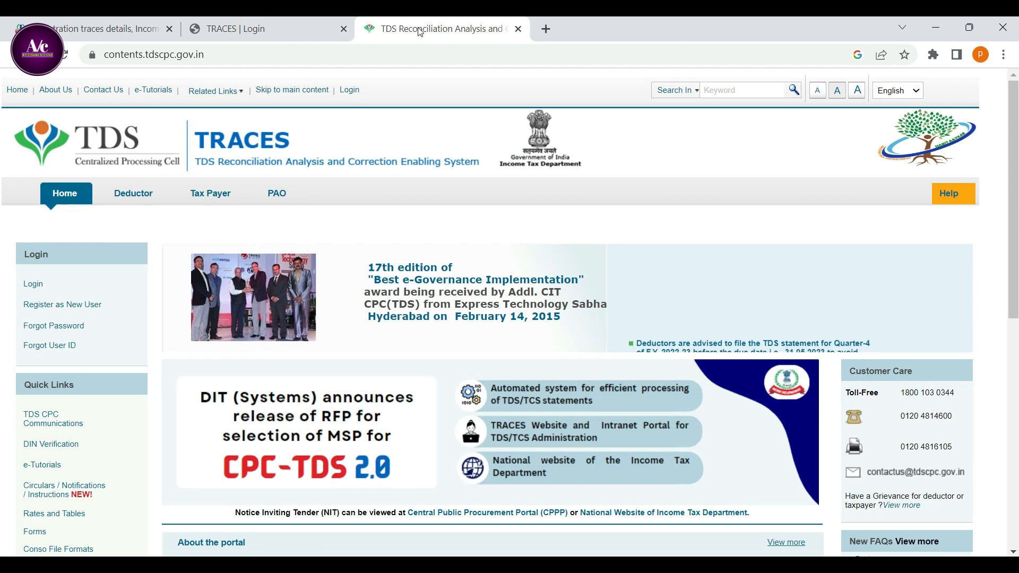
pyautogui.moveTo(93, 306)
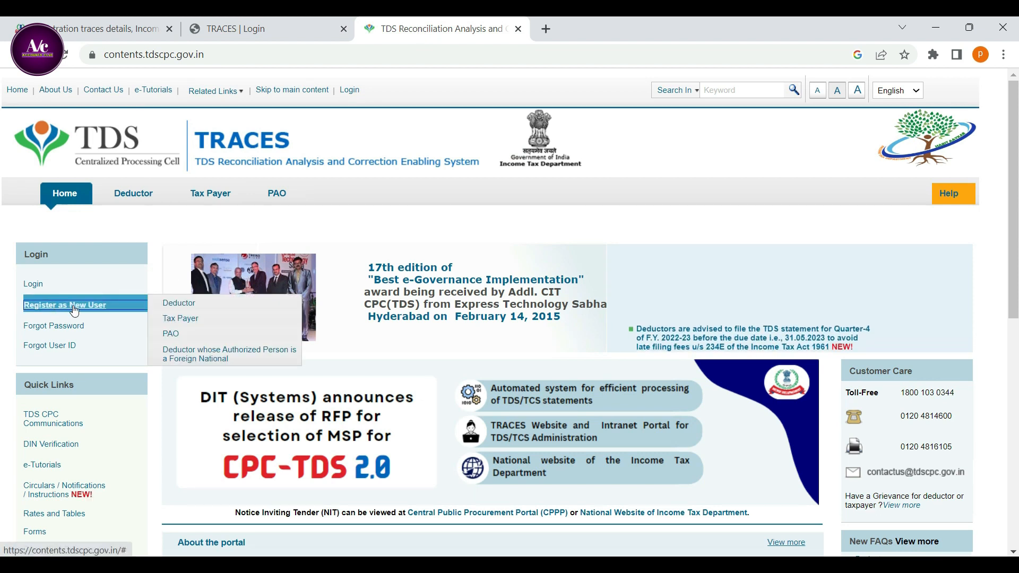
pyautogui.click(172, 309)
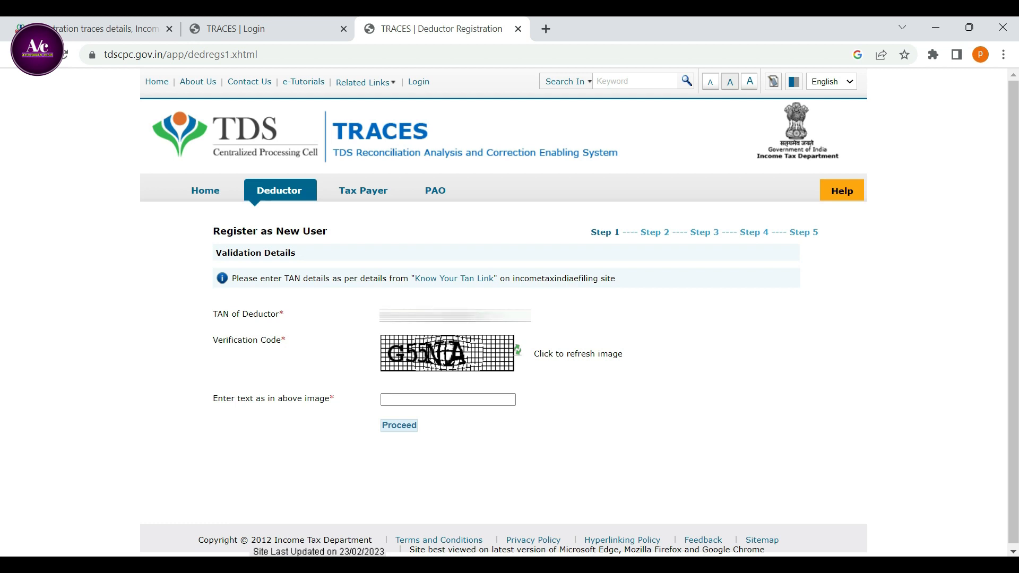
# Enter the verification code from the image for the deductor's TAN and proceed with the registration.
pyautogui.click(411, 395)
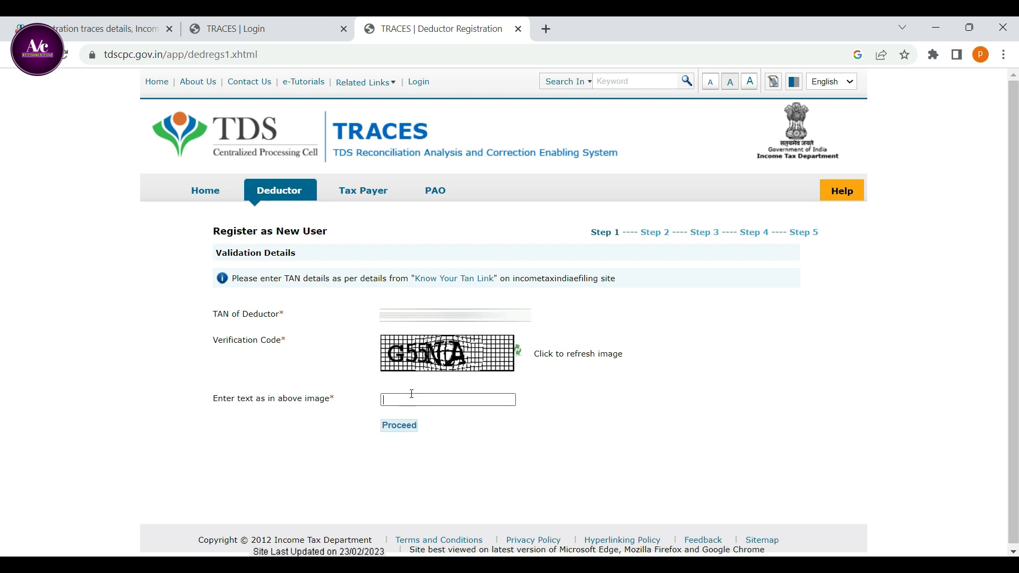
pyautogui.write('G55NA')
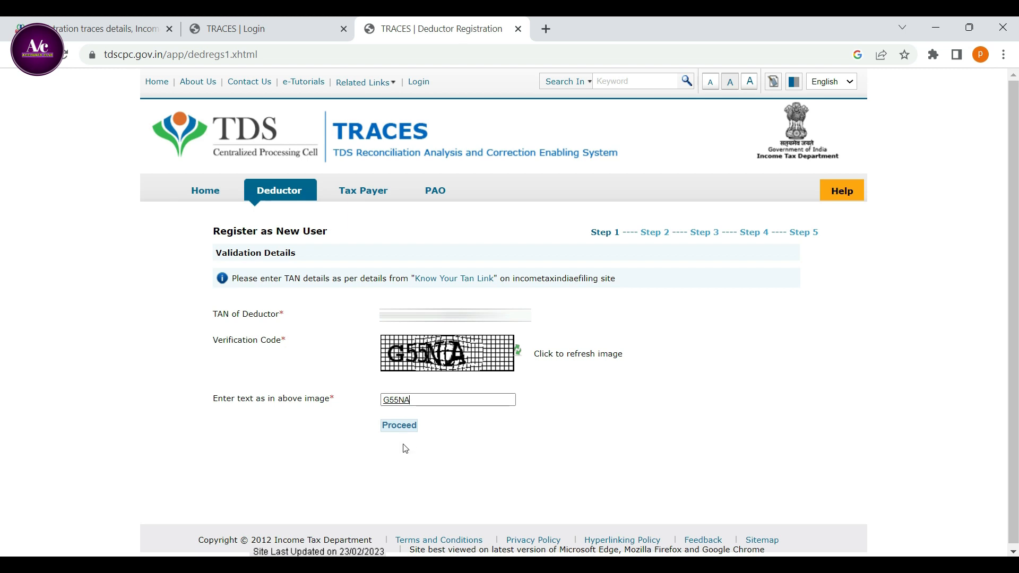
pyautogui.click(403, 428)
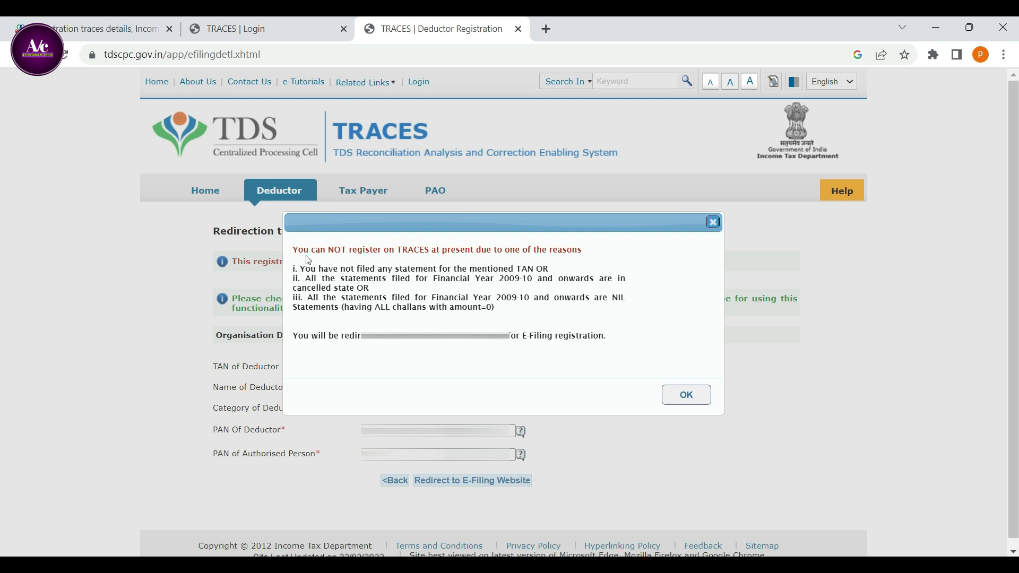
# Read the notice about registering on TRACES and the e-Filing redirection, and accept it.
pyautogui.moveTo(296, 251); pyautogui.dragTo(579, 251)
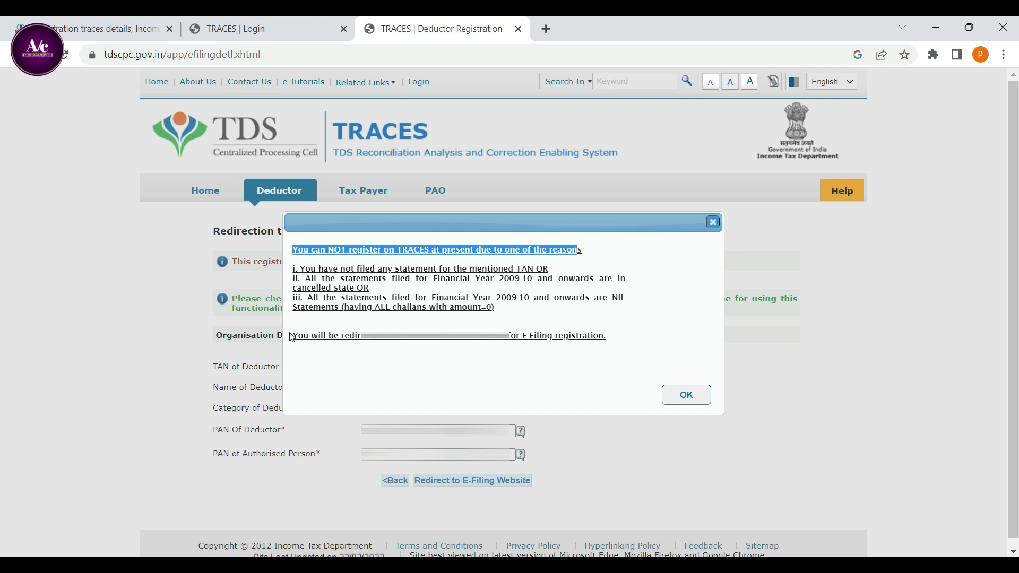
pyautogui.moveTo(294, 337); pyautogui.dragTo(611, 346)
pyautogui.click(689, 397)
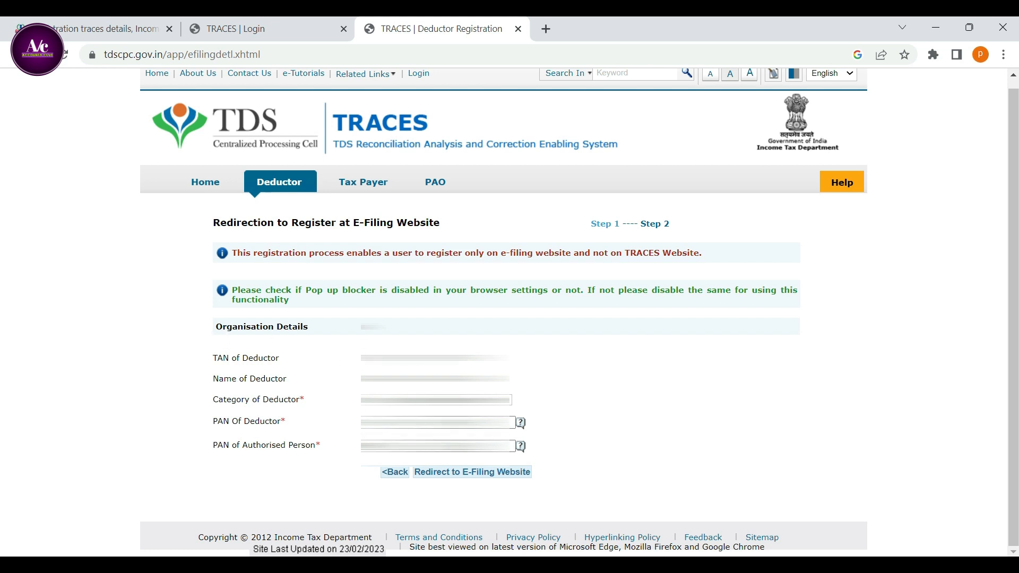
# Check the deductor's TAN in the organisation details and set the category of deductor to Individual.
pyautogui.moveTo(366, 358); pyautogui.dragTo(457, 359)
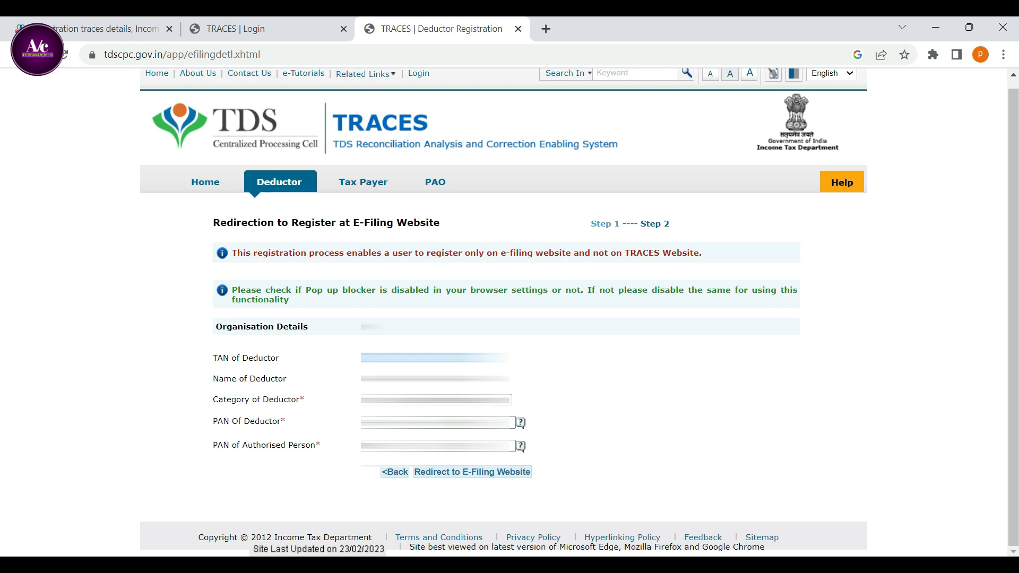
pyautogui.click(447, 400)
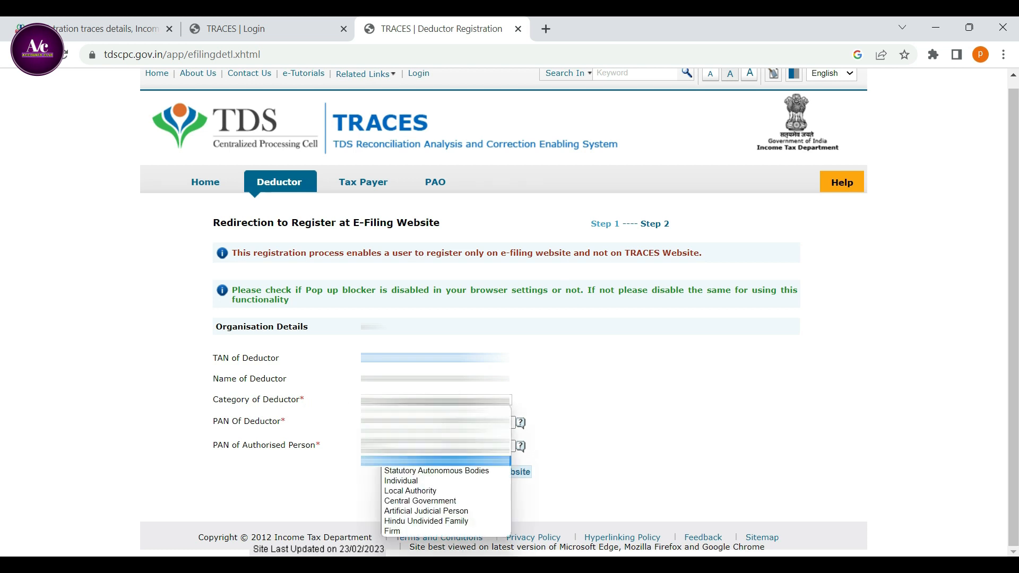
pyautogui.click(429, 483)
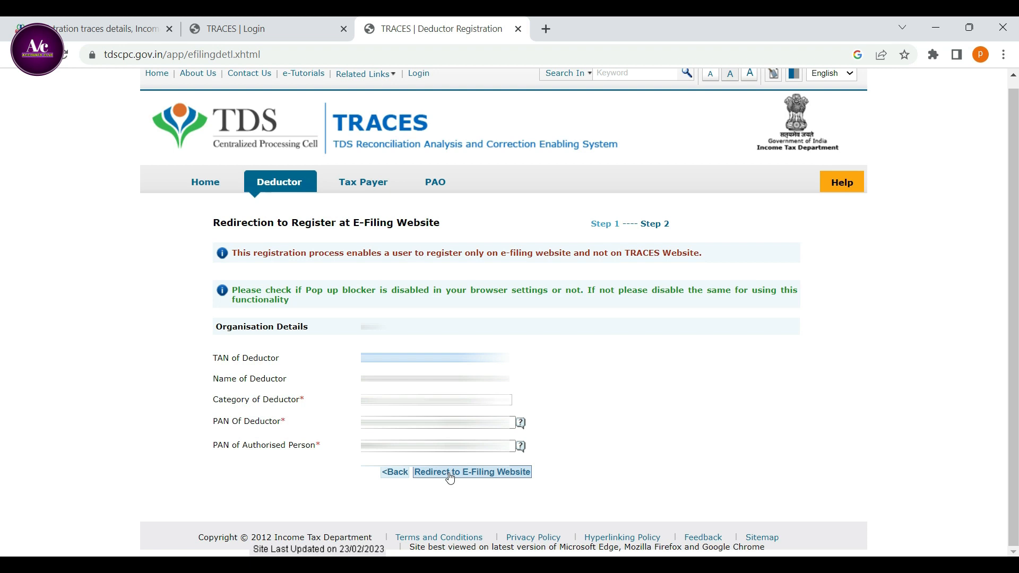
# Submit the organisation details for redirection to the e-Filing website, correcting the authorised person's PAN.
pyautogui.hotkey('ctrl', '+')
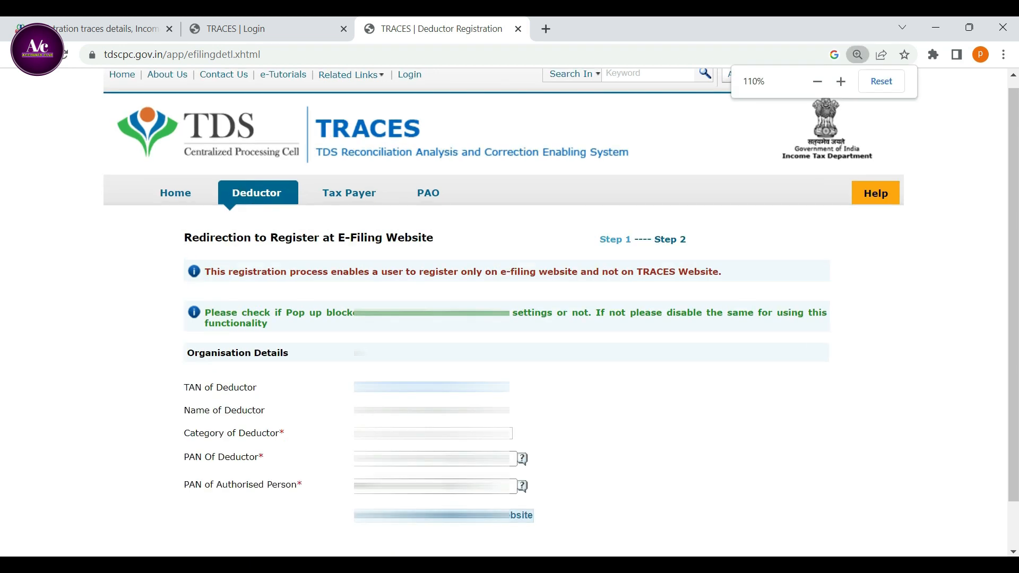
pyautogui.hotkey('ctrl', '+')
pyautogui.scroll(-2, 510, 318)
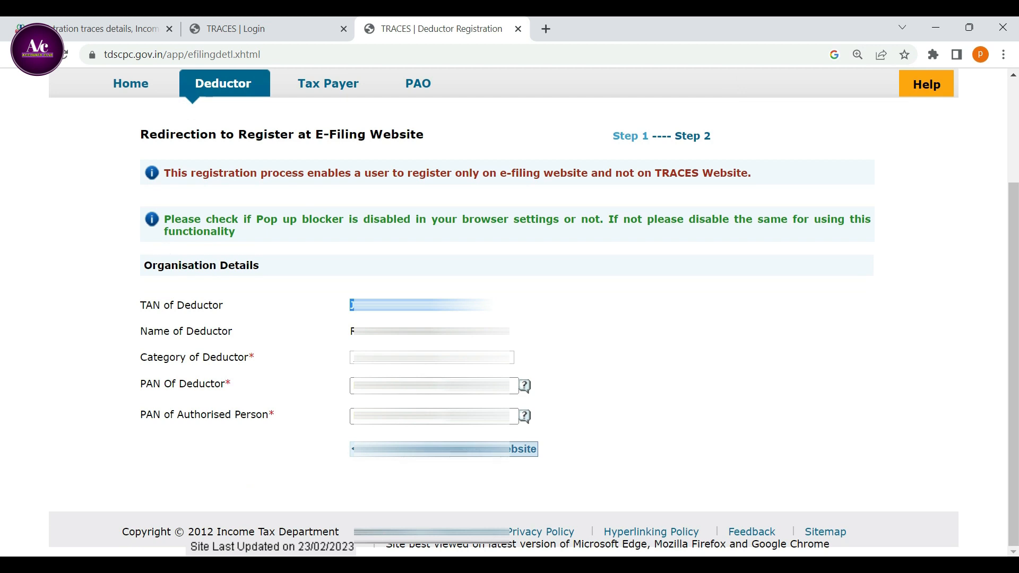
pyautogui.click(444, 449)
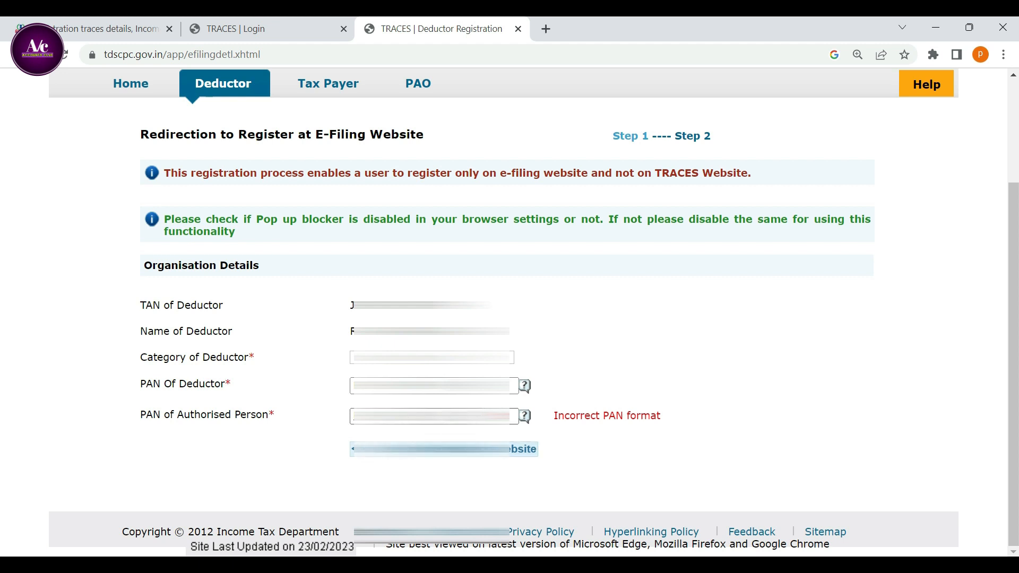
pyautogui.click(447, 449)
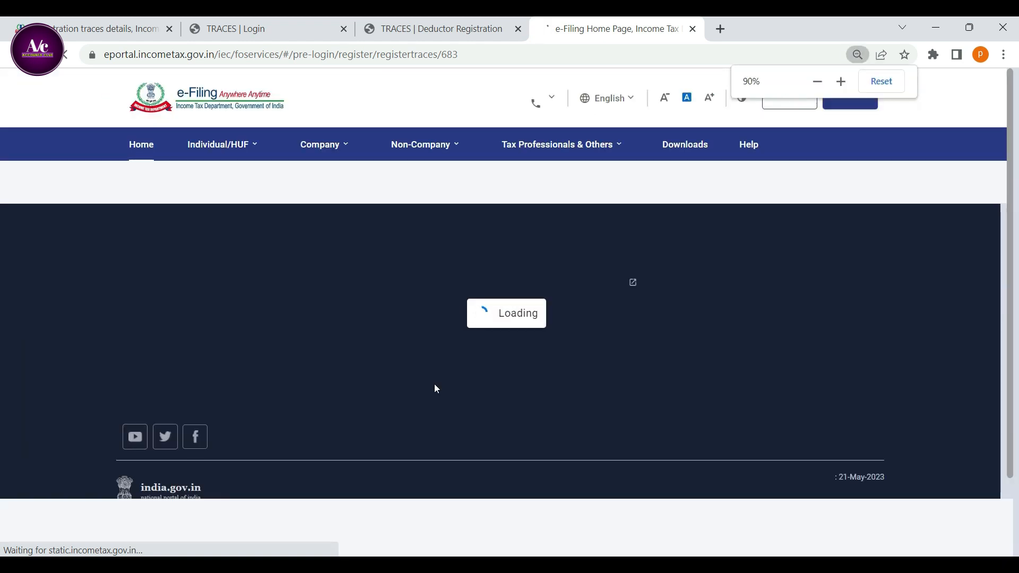
# Dismiss the TaxGenie message and answer Yes to whether the PAN of Organization is available.
pyautogui.hotkey('ctrl', '+')
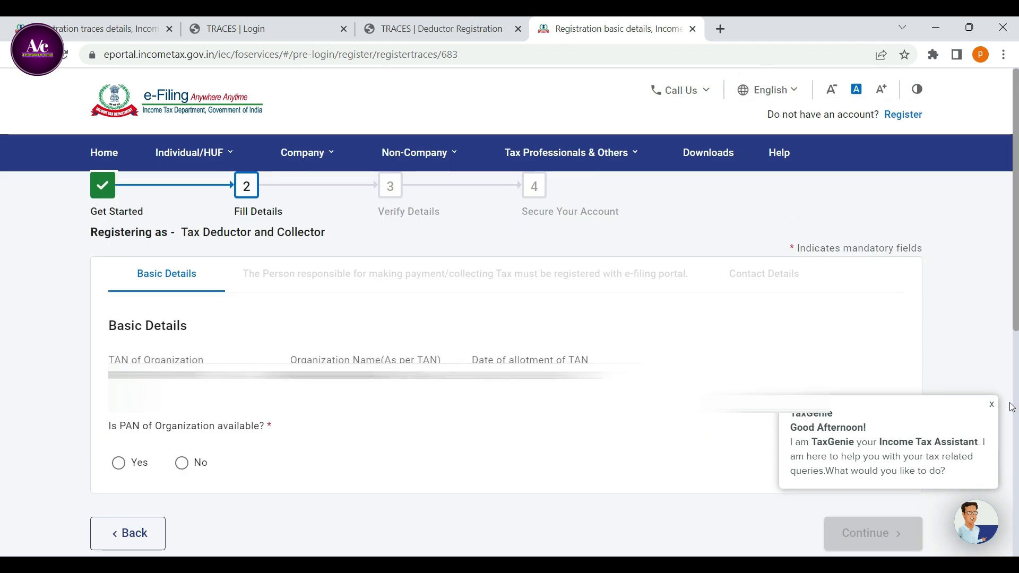
pyautogui.click(991, 408)
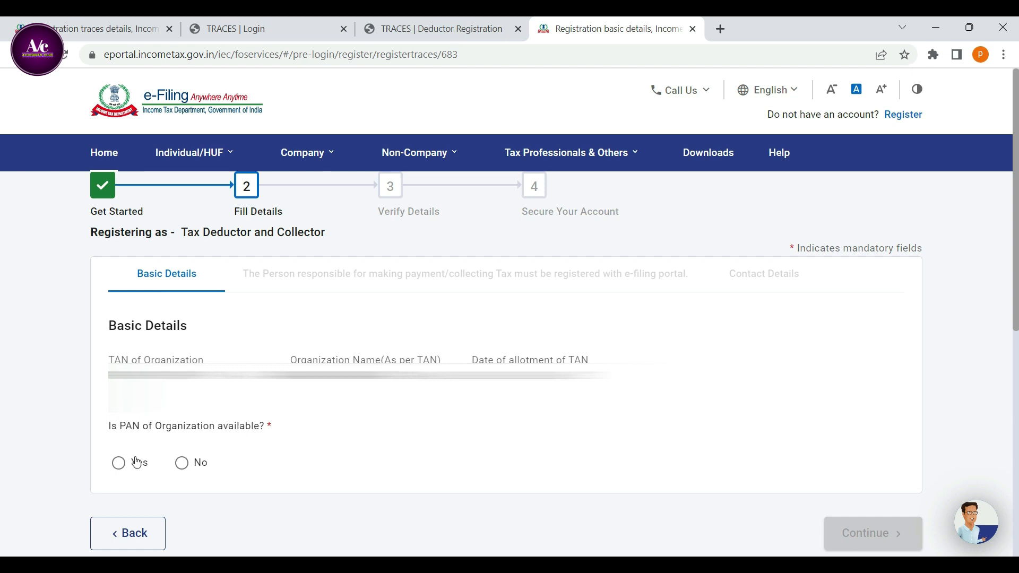
pyautogui.click(119, 468)
pyautogui.scroll(-3, 193, 457)
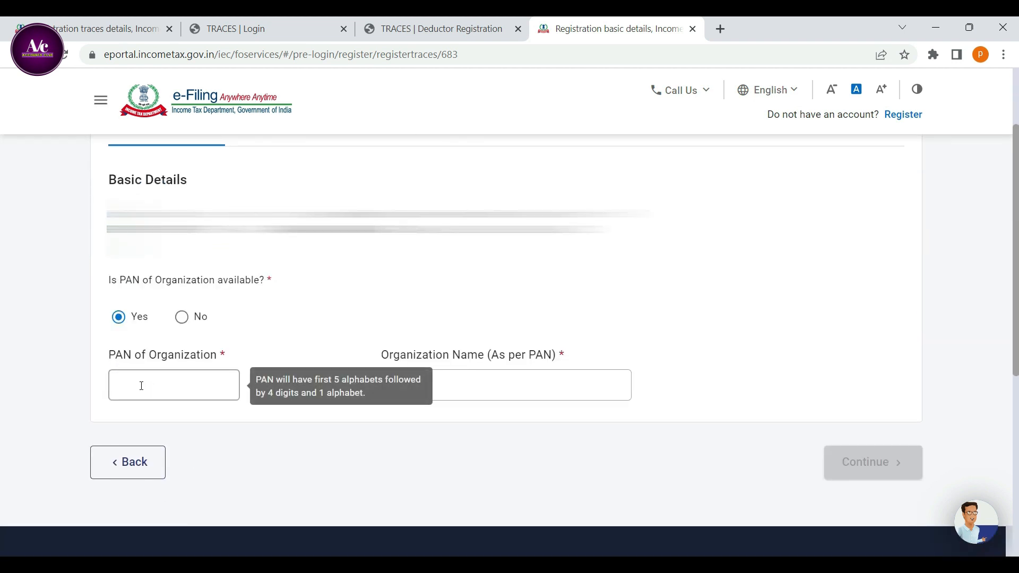
# Fill in the PAN of Organization, replace it with a valid PAN, and enter the organization name as per PAN.
pyautogui.click(142, 385)
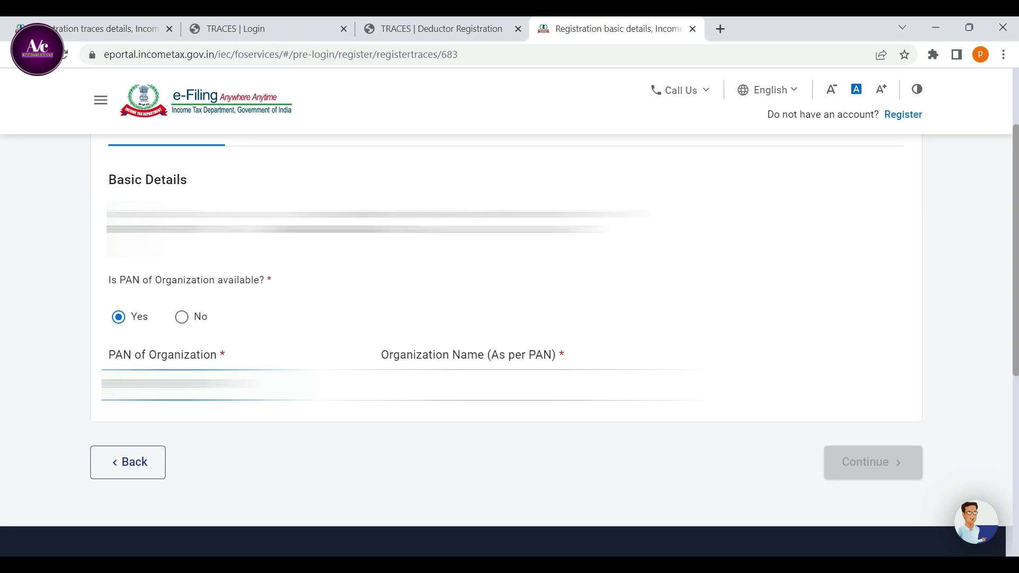
pyautogui.click(478, 385)
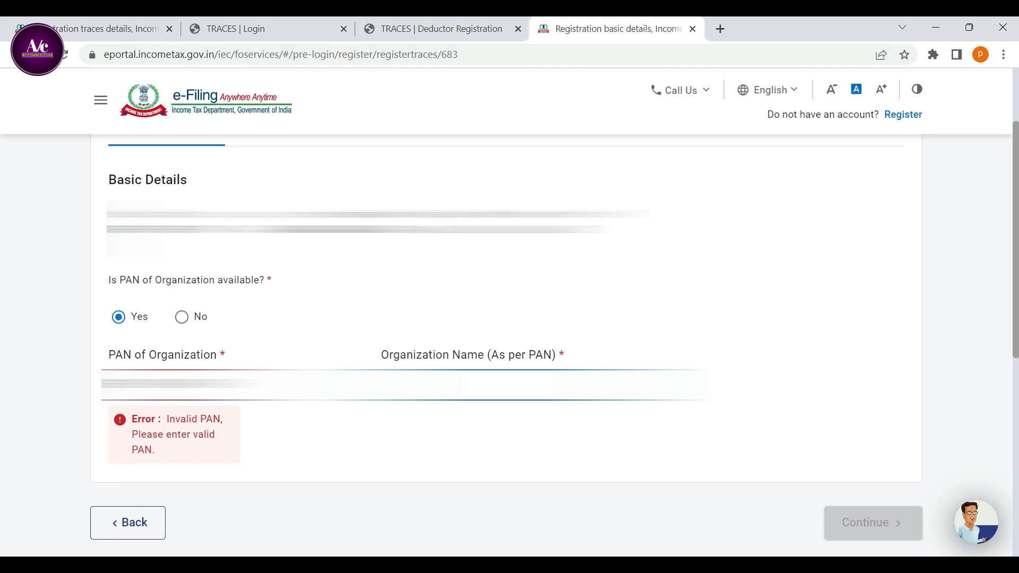
pyautogui.click(212, 384)
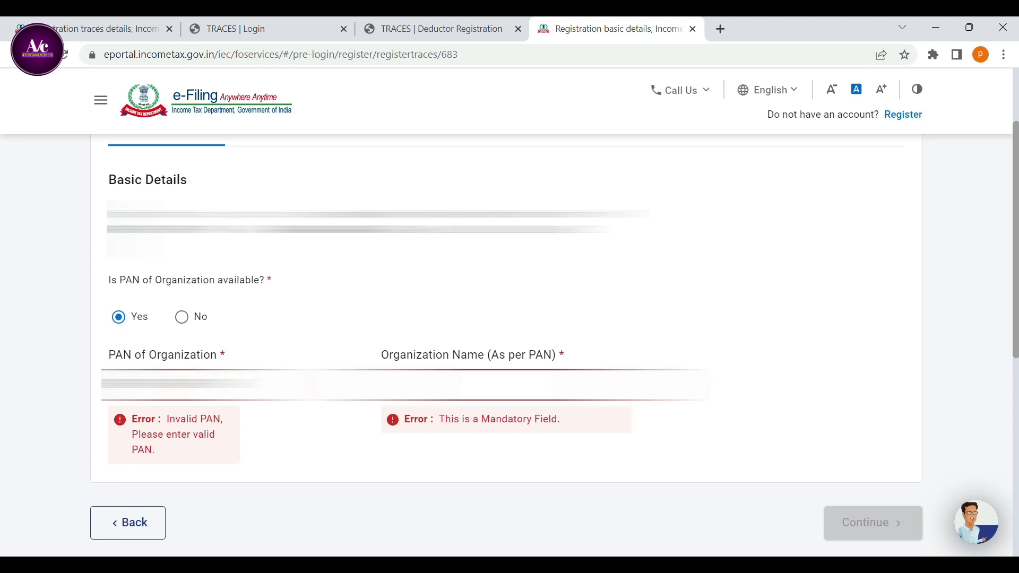
pyautogui.moveTo(255, 385); pyautogui.dragTo(80, 391)
pyautogui.write('A')
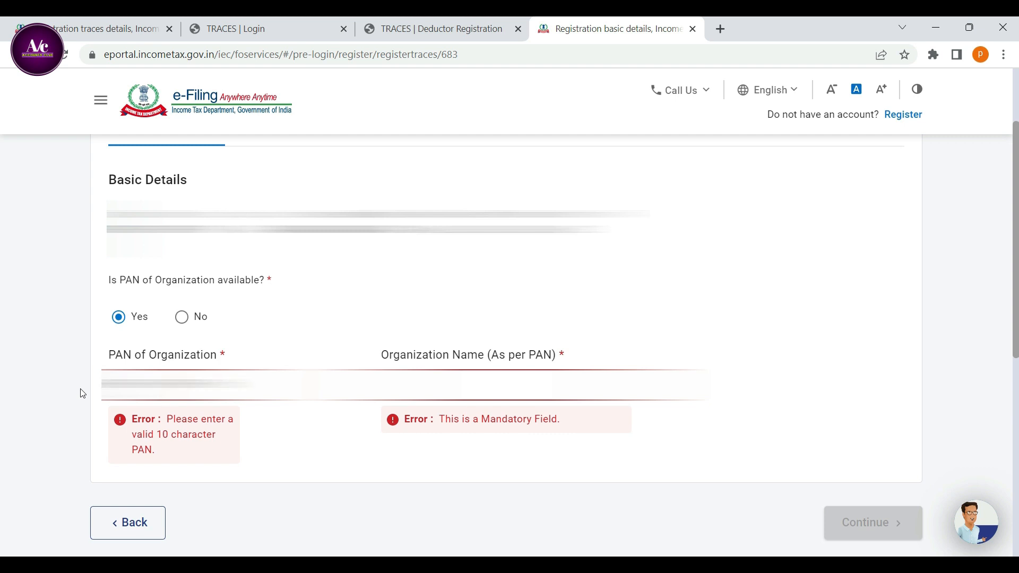
pyautogui.write('A')
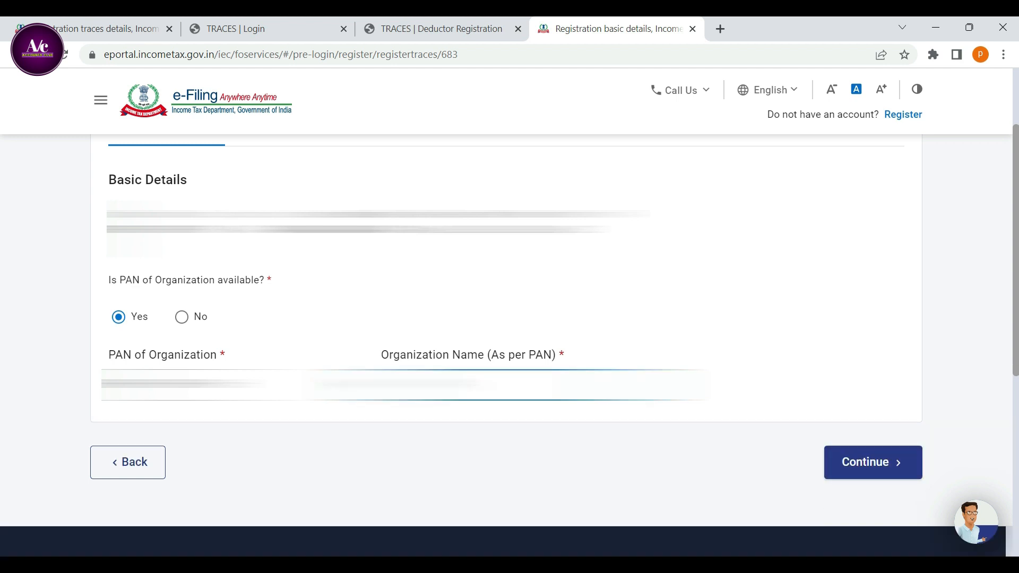
# Finish entering the organization name as per PAN and continue past the basic details.
pyautogui.write('???')
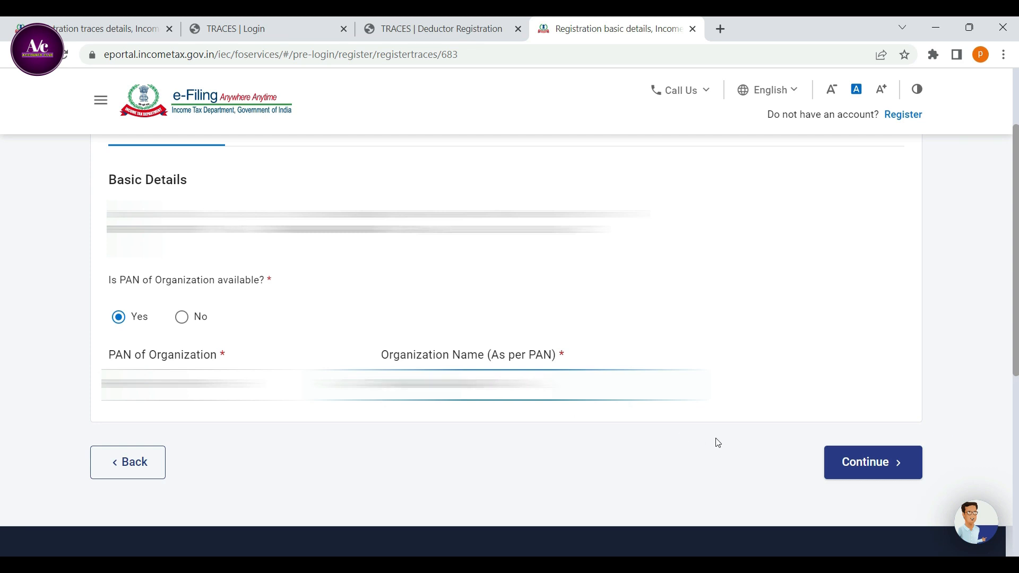
pyautogui.click(873, 462)
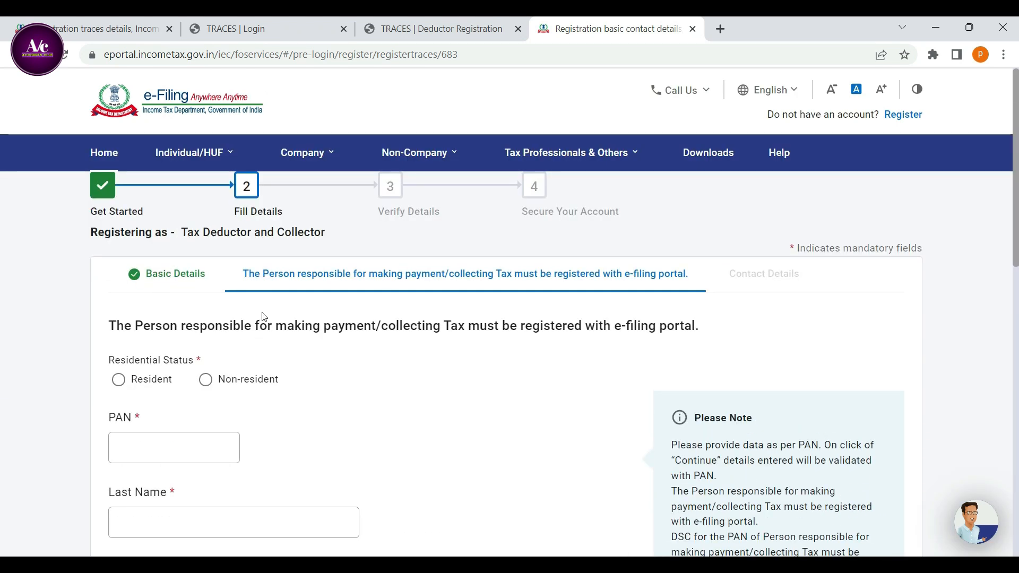
# Set the responsible person's residential status to Resident and fill in their PAN, last name and first name.
pyautogui.scroll(-1, 262, 313)
pyautogui.scroll(-1, 320, 320)
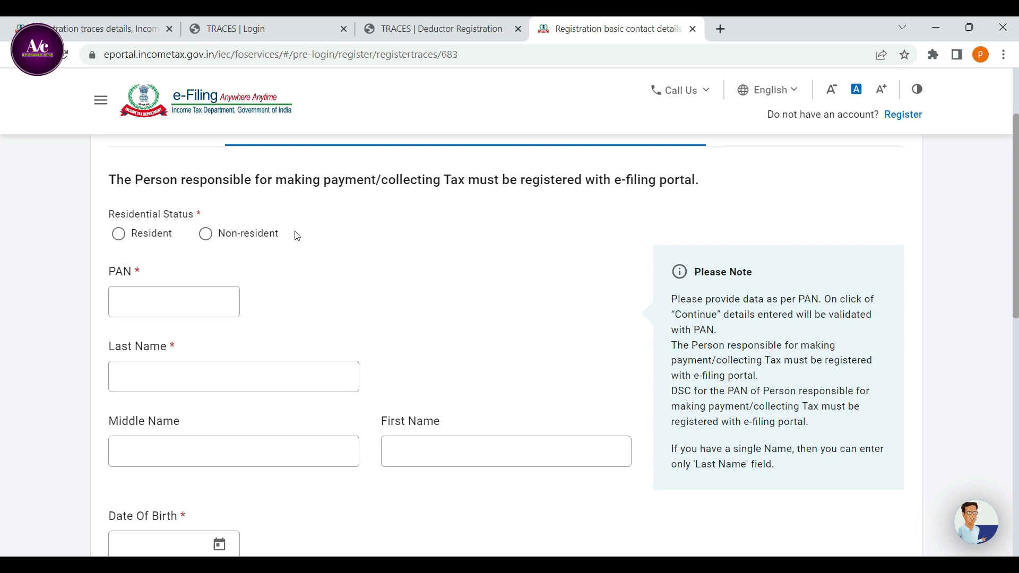
pyautogui.click(119, 234)
pyautogui.click(147, 310)
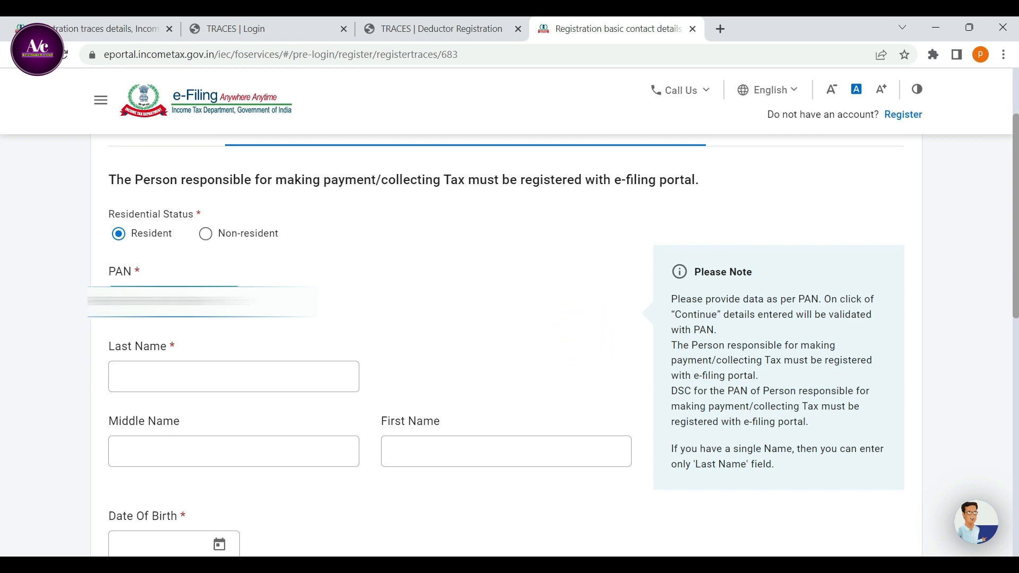
pyautogui.click(168, 377)
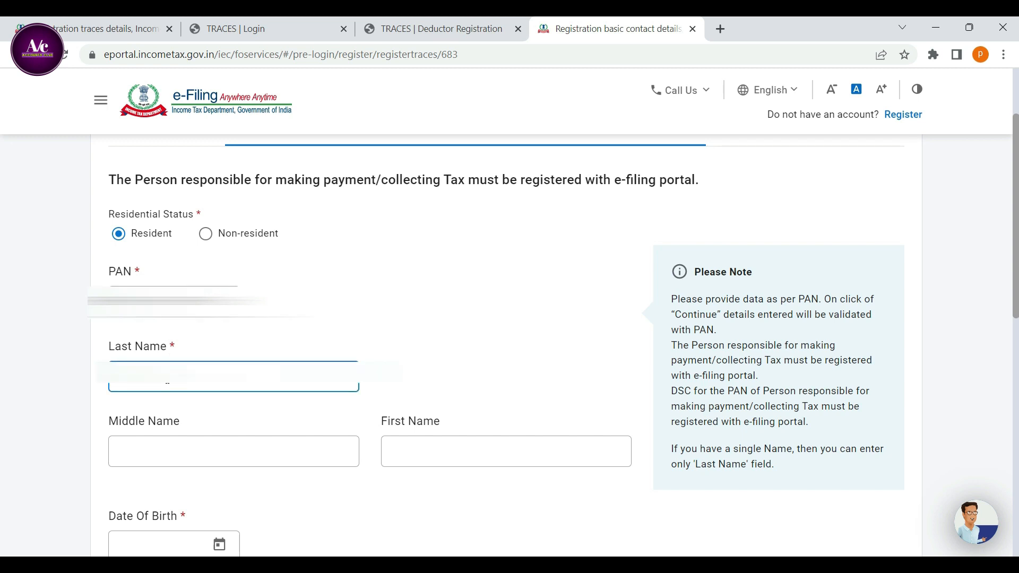
pyautogui.write('**')
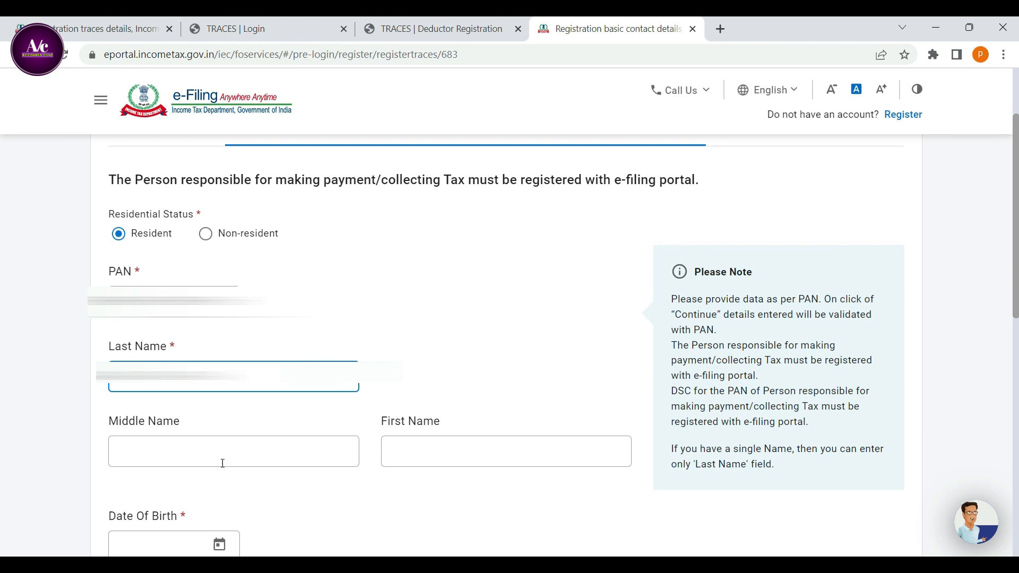
pyautogui.click(460, 452)
pyautogui.write('B')
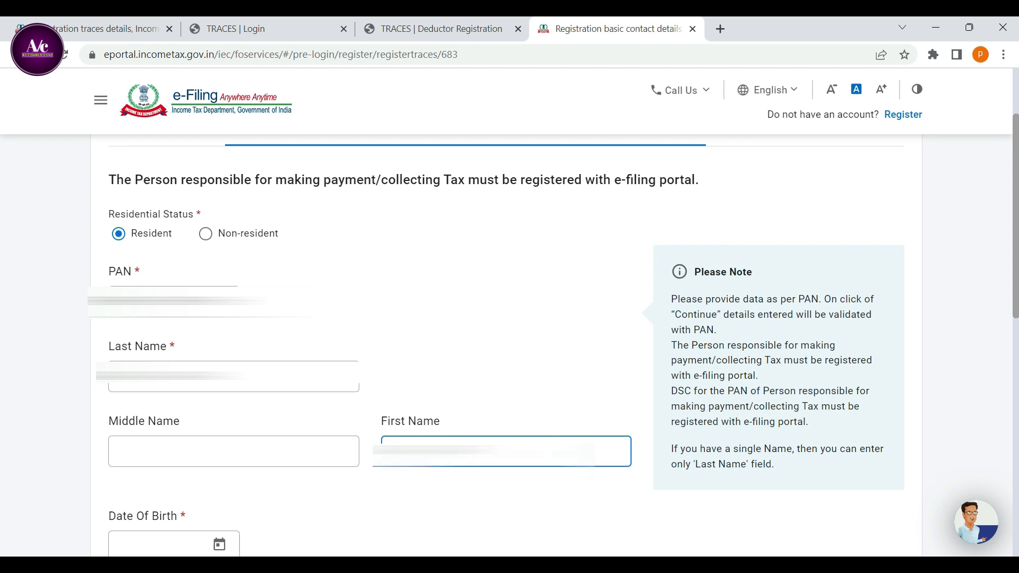
# Choose the responsible person's date of birth from the calendar by year, month and day.
pyautogui.scroll(-3, 298, 432)
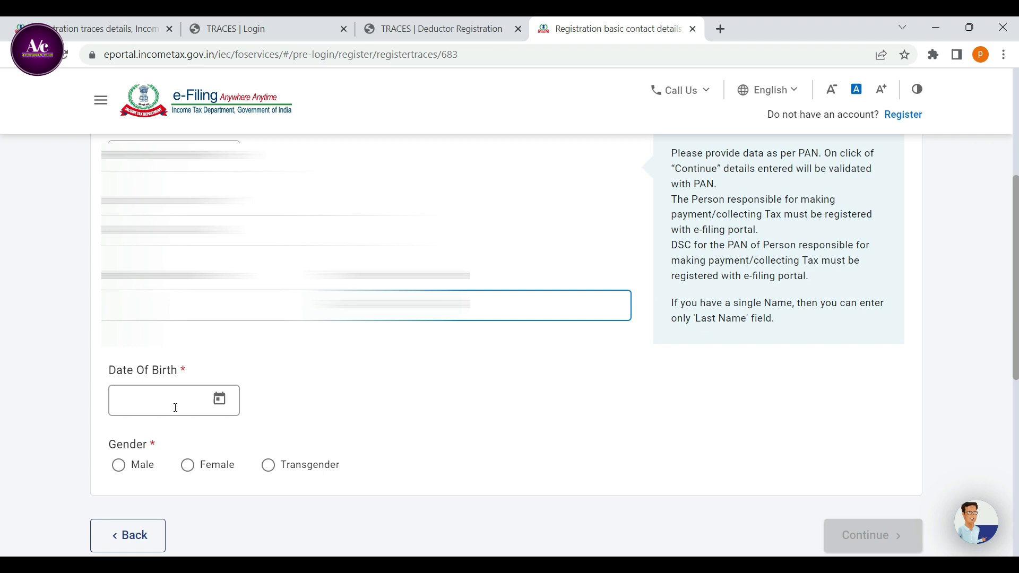
pyautogui.click(176, 406)
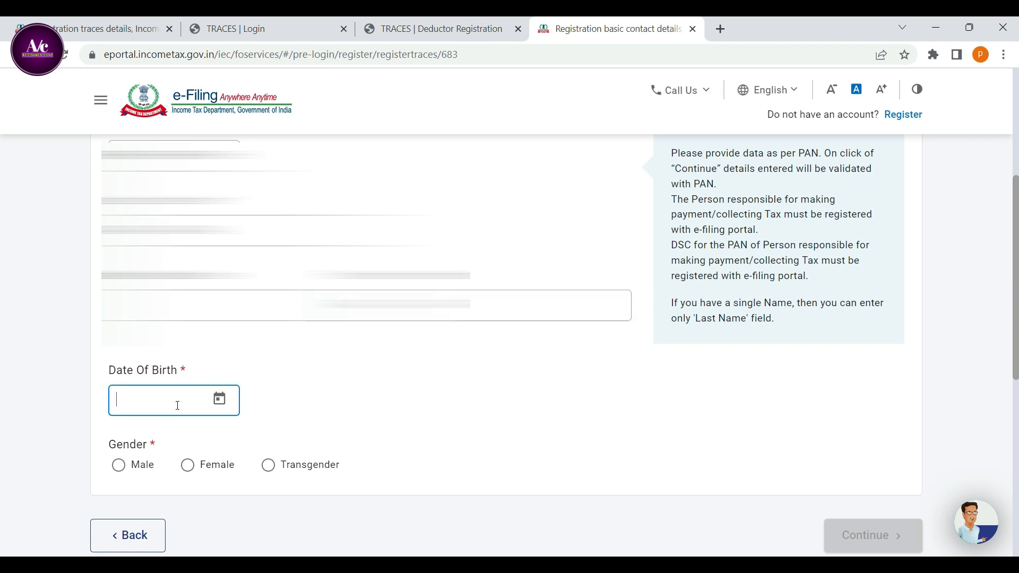
pyautogui.click(220, 401)
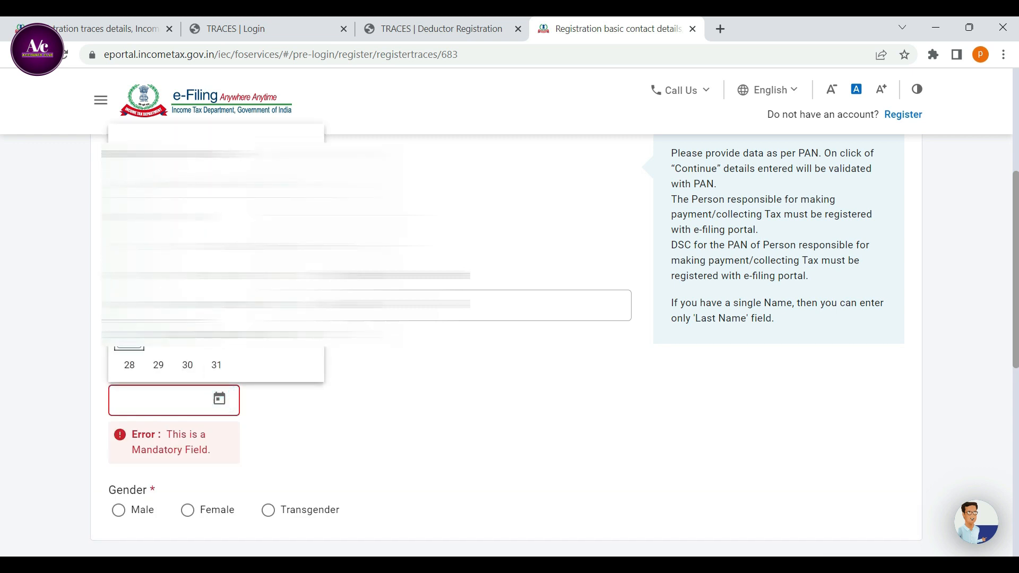
pyautogui.click(276, 155)
pyautogui.click(277, 156)
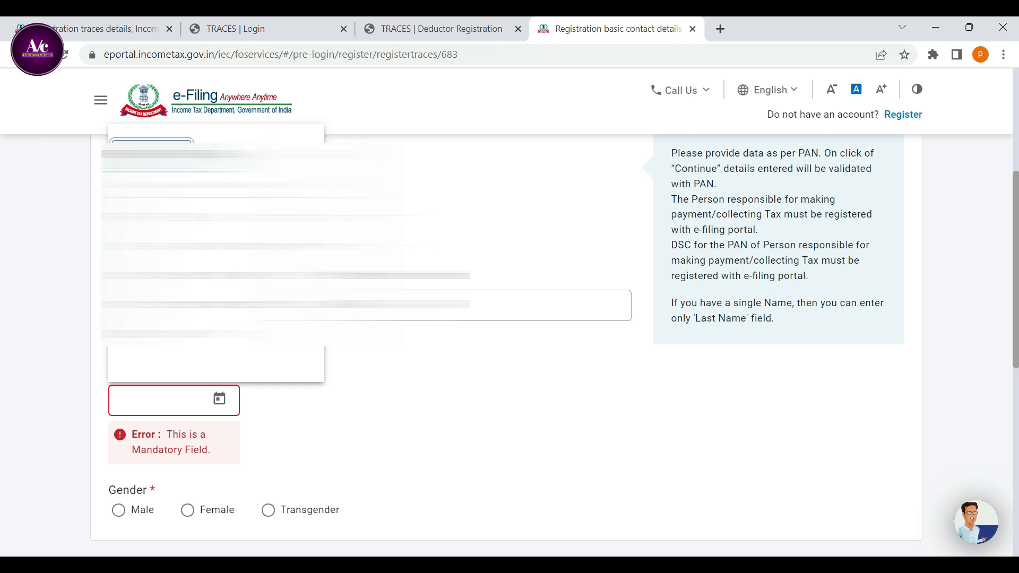
pyautogui.click(162, 155)
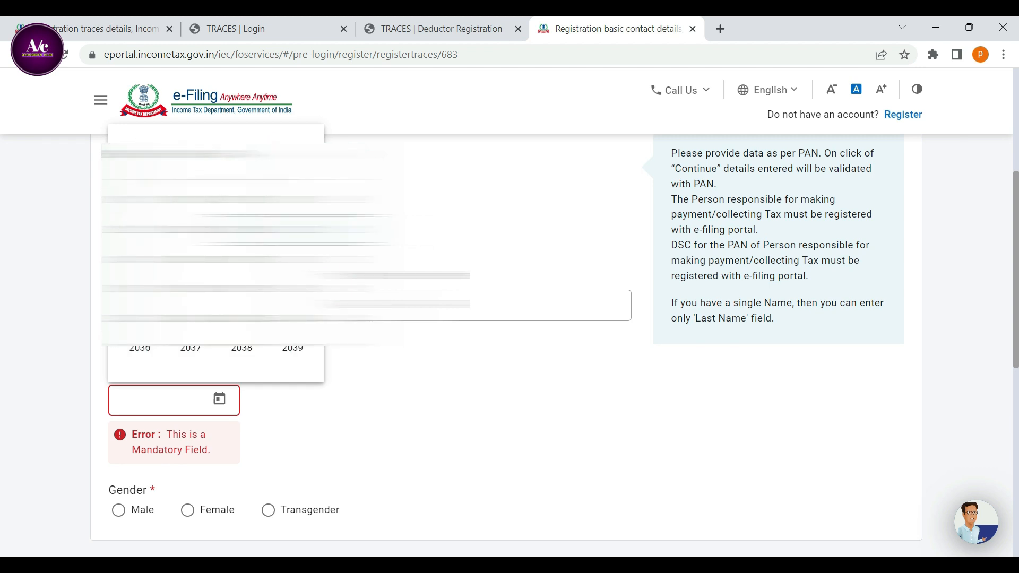
pyautogui.click(276, 155)
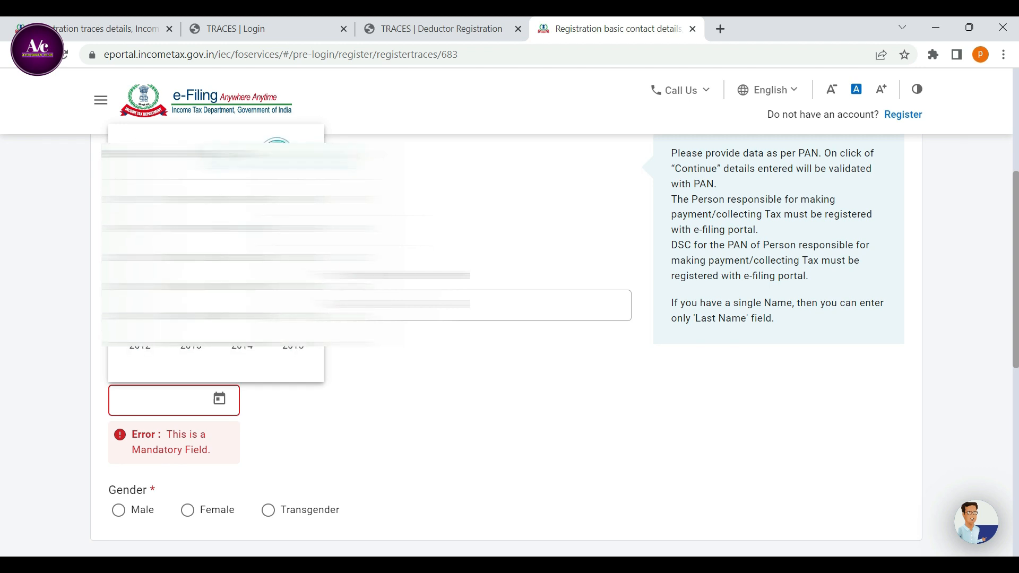
pyautogui.click(191, 199)
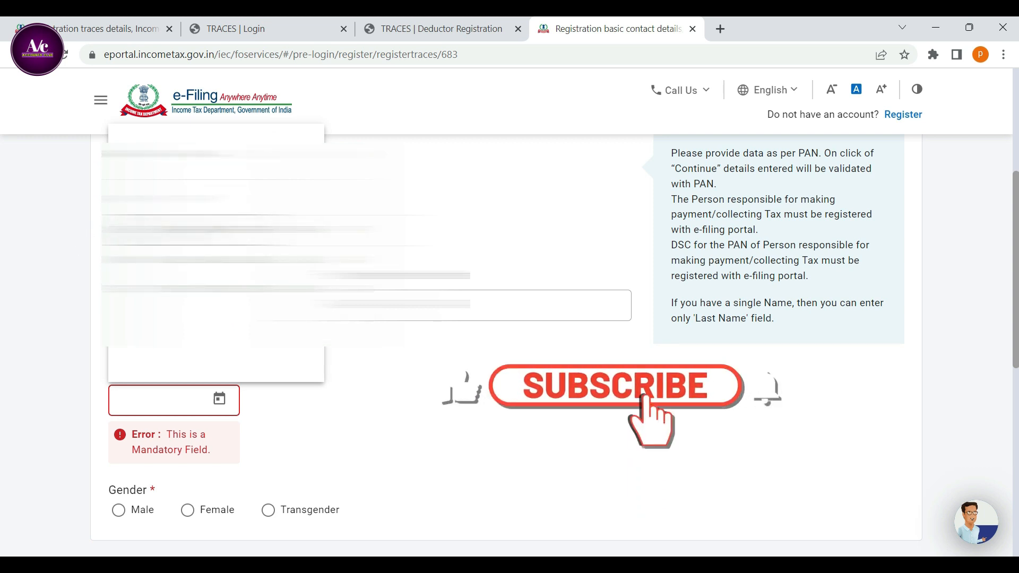
pyautogui.click(136, 260)
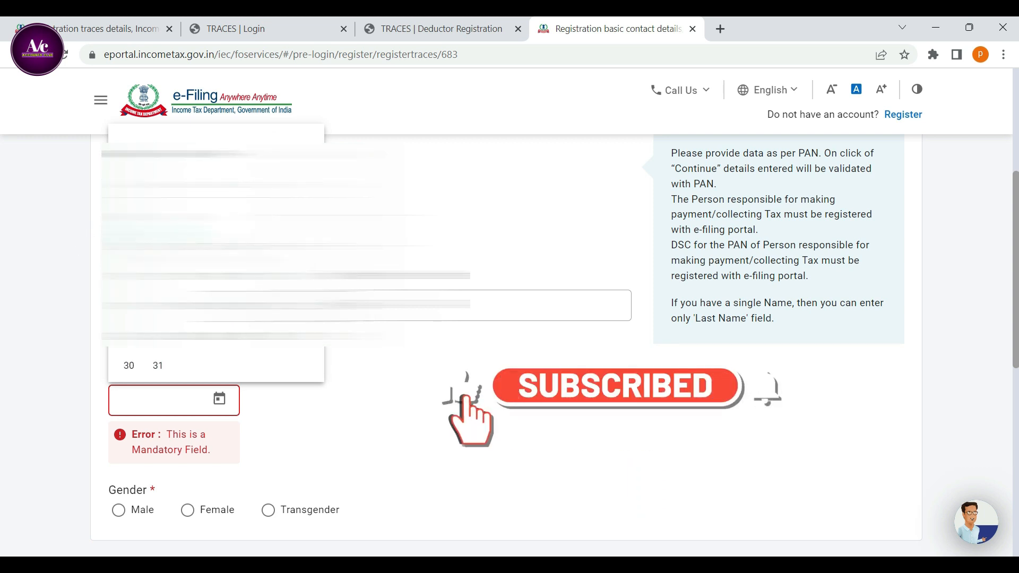
pyautogui.click(209, 349)
# Set the responsible person's gender to Male and continue to the contact details.
pyautogui.scroll(-3, 342, 417)
pyautogui.click(118, 321)
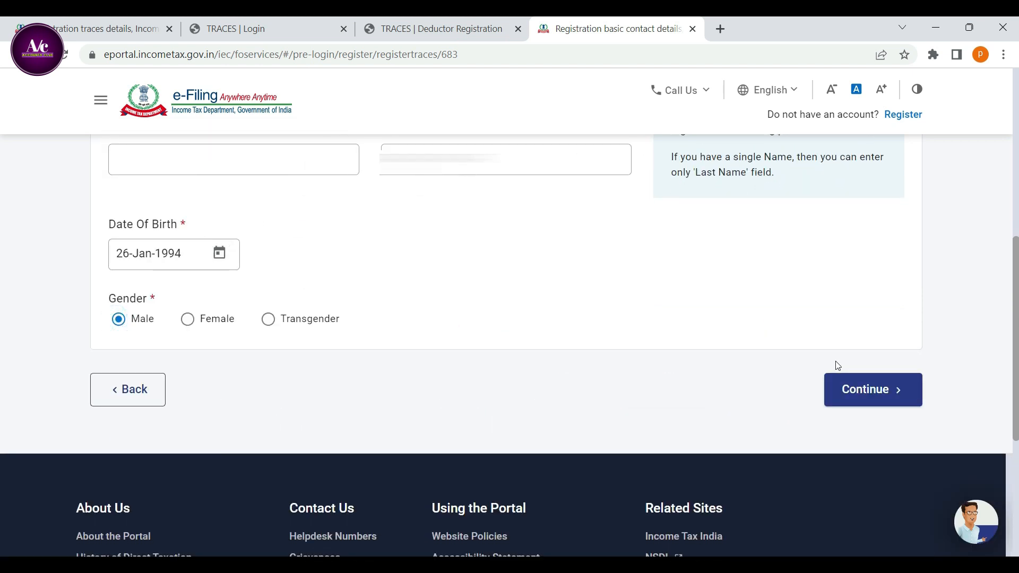
pyautogui.click(846, 391)
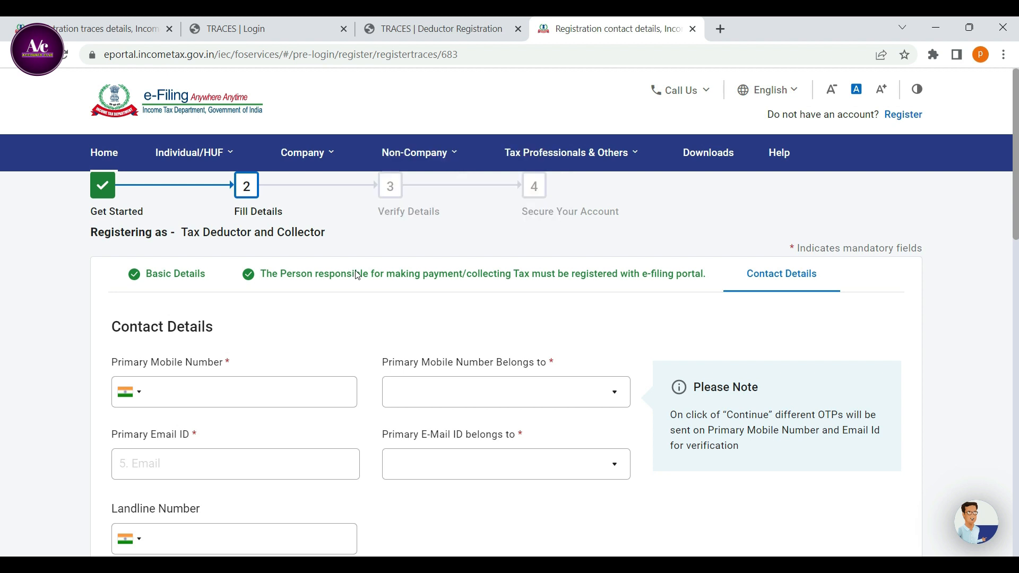
# Enter the primary mobile number and set whom it belongs to as Self.
pyautogui.scroll(-1, 302, 332)
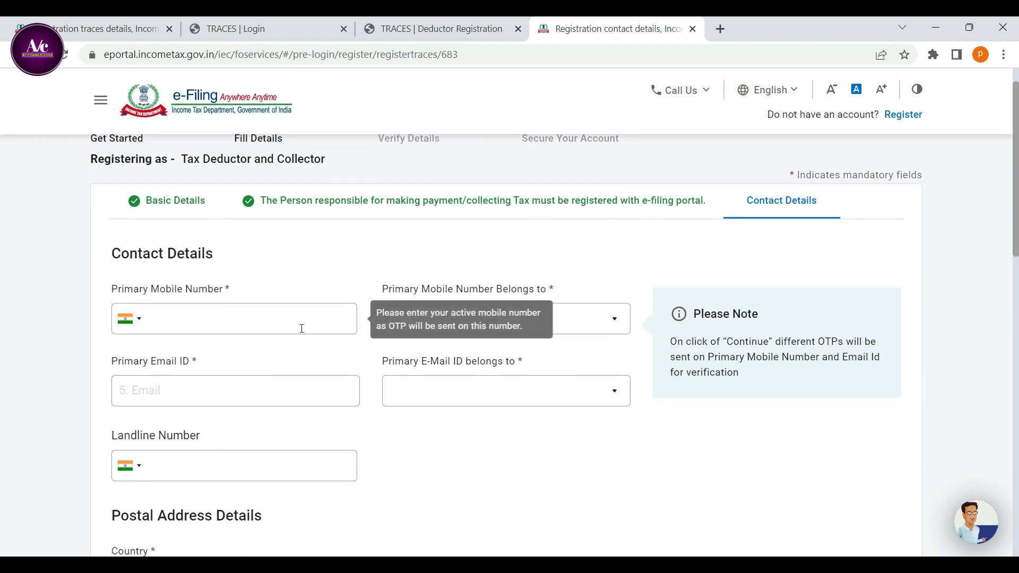
pyautogui.click(203, 323)
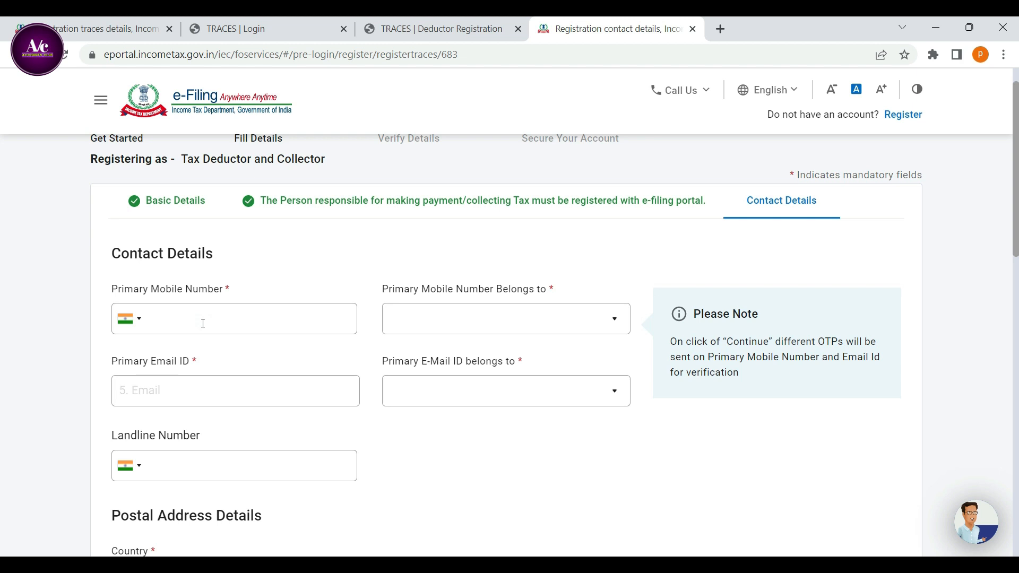
pyautogui.write('987')
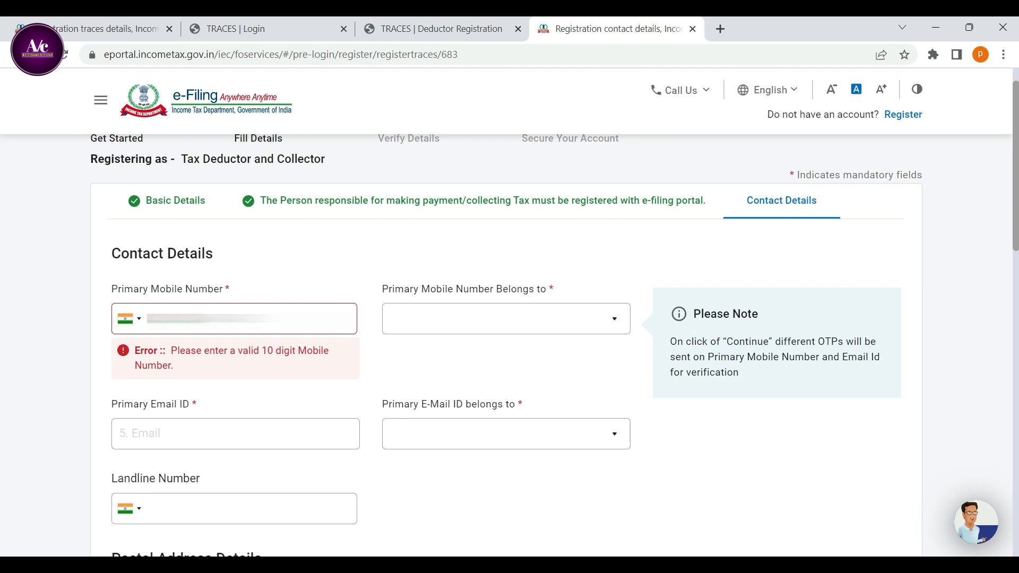
pyautogui.write('0')
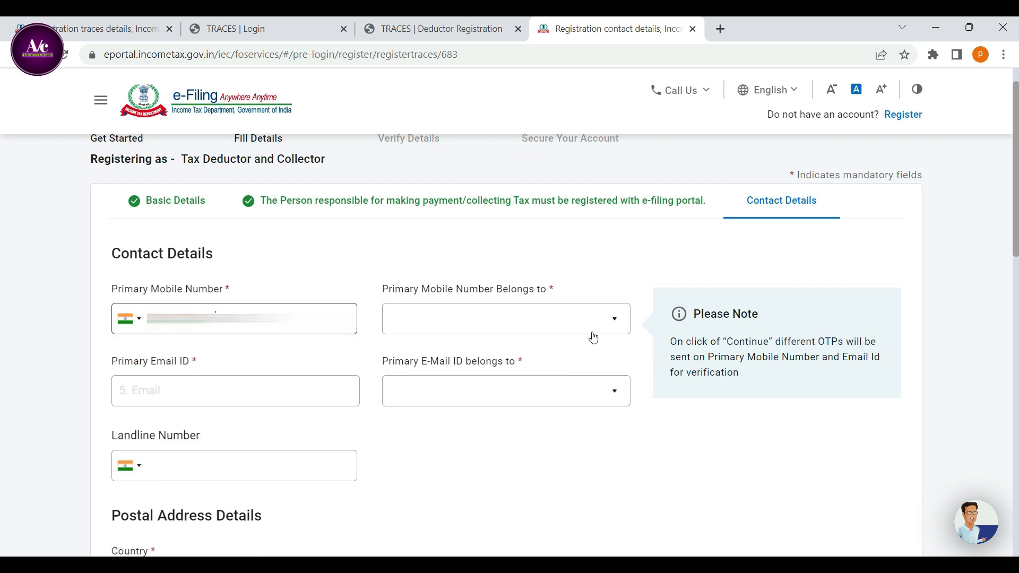
pyautogui.click(591, 327)
pyautogui.click(515, 325)
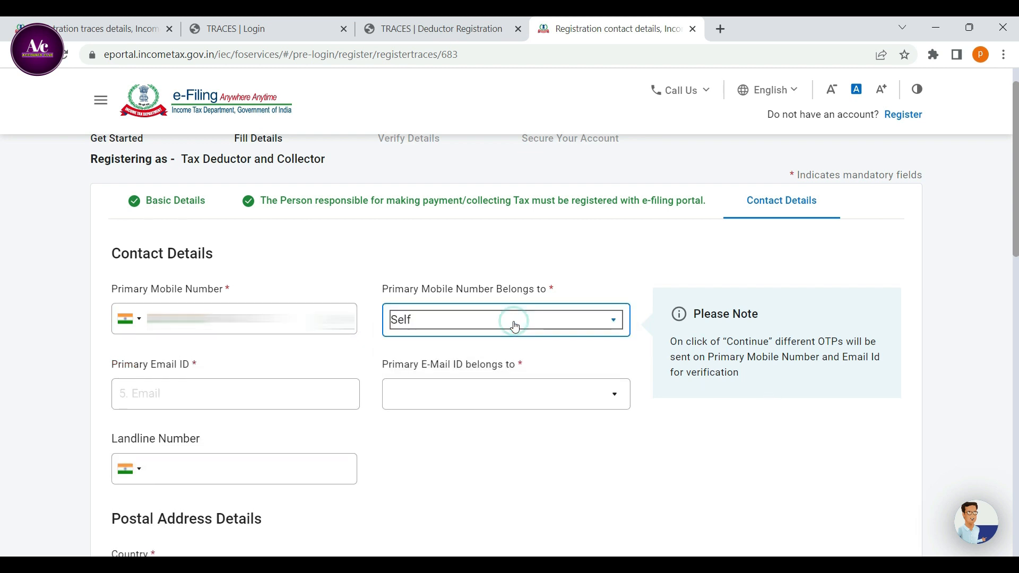
# Paste the primary email ID and set whom it belongs to as Self.
pyautogui.click(170, 395)
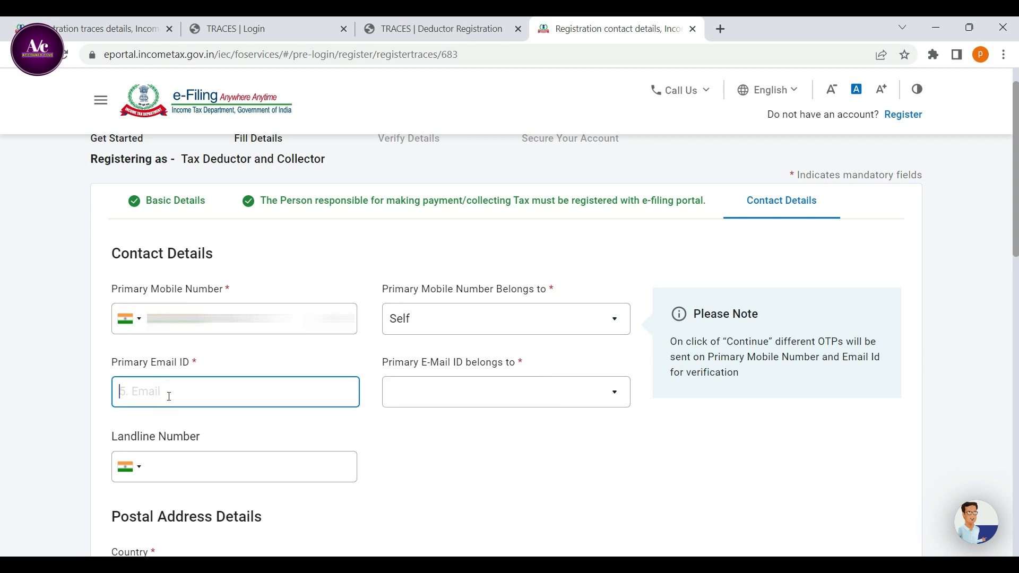
pyautogui.hotkey('ctrl', 'v')
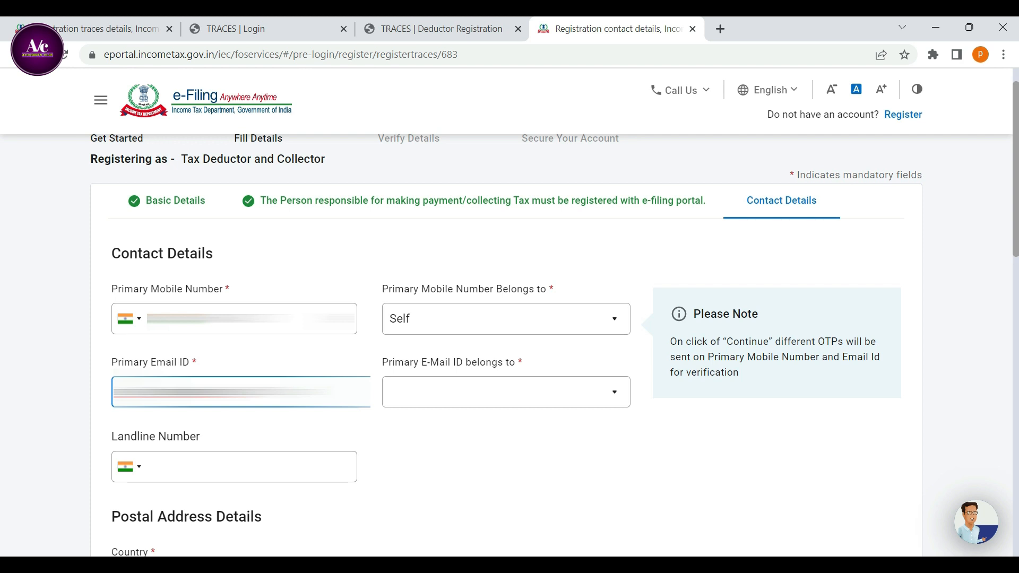
pyautogui.click(546, 397)
pyautogui.click(489, 406)
pyautogui.scroll(2, 489, 507)
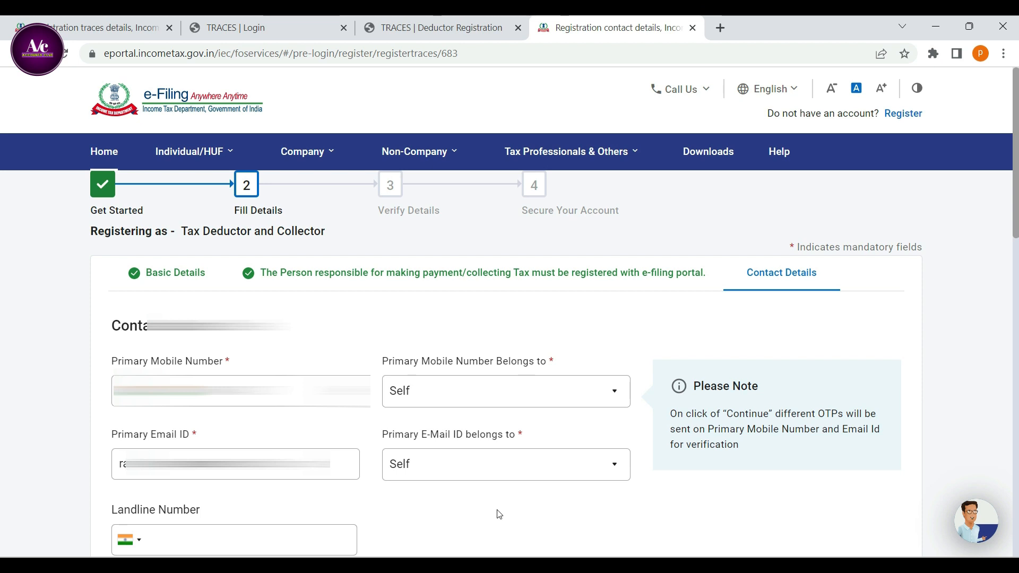
# Fill in a valid landline number in the contact details.
pyautogui.scroll(-2, 279, 505)
pyautogui.click(207, 466)
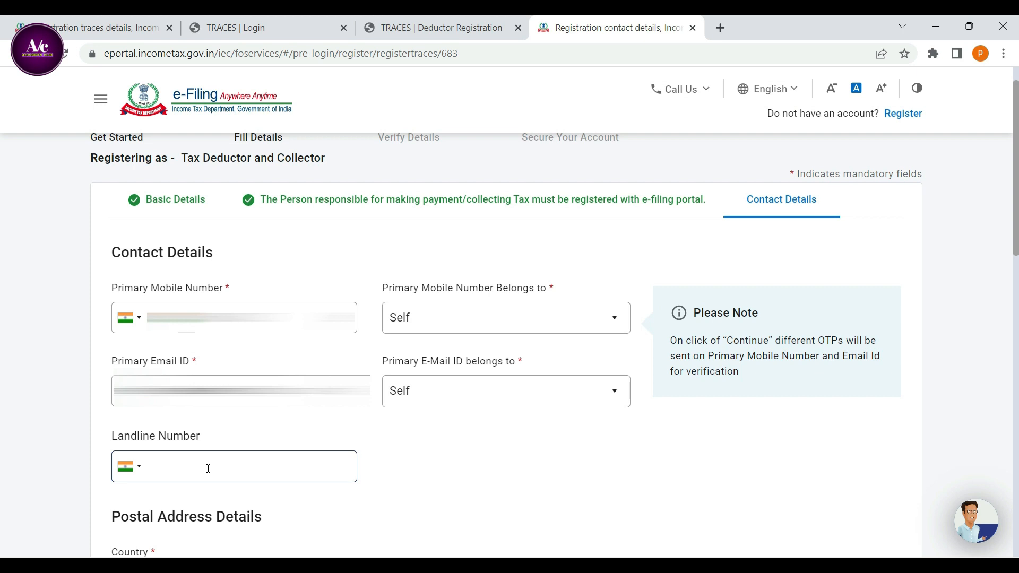
pyautogui.write('98')
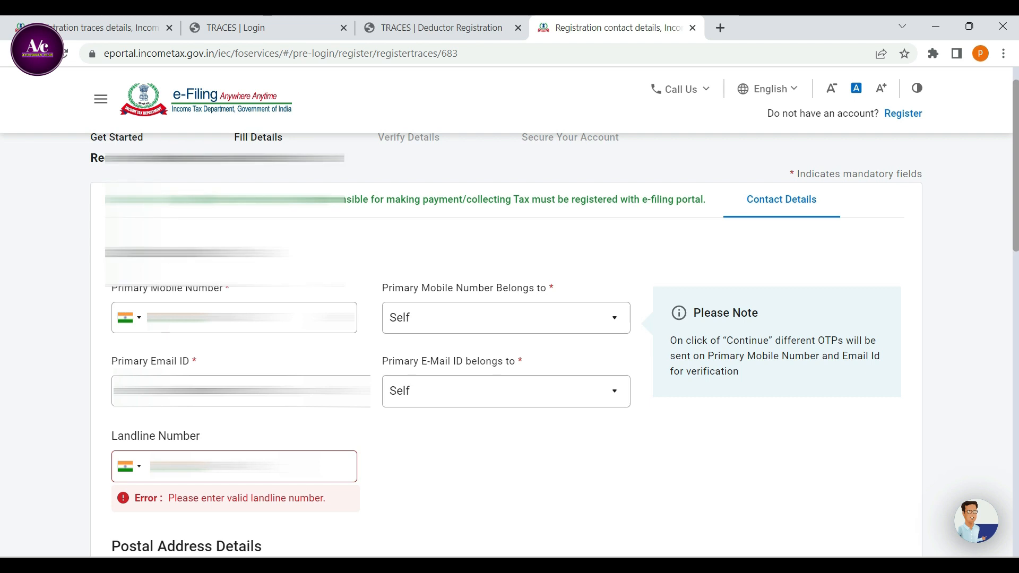
pyautogui.write('0')
# Set the country in the Postal Address Details to CHINA.
pyautogui.scroll(-3, 293, 348)
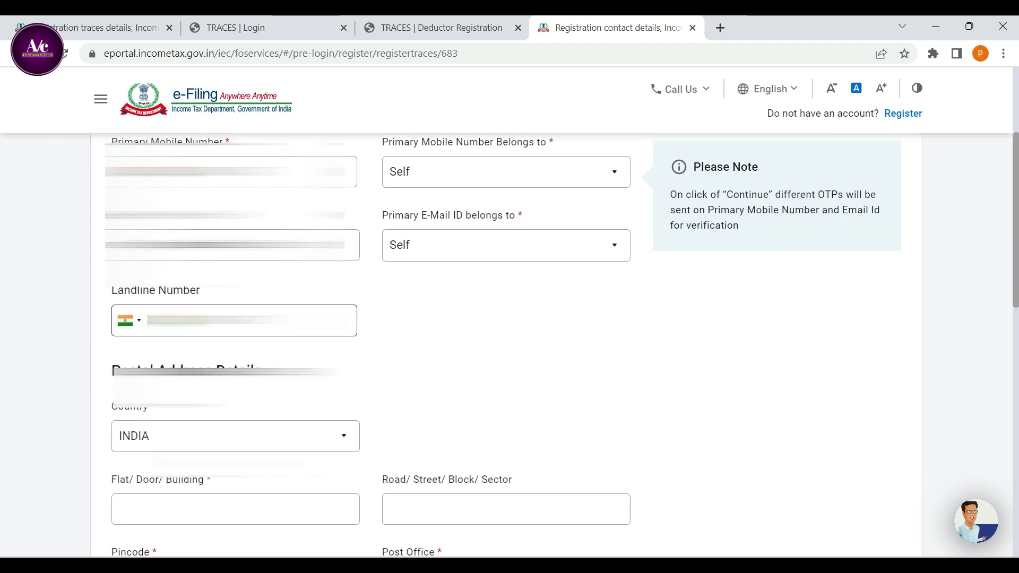
pyautogui.scroll(-3, 293, 348)
pyautogui.scroll(-2, 109, 166)
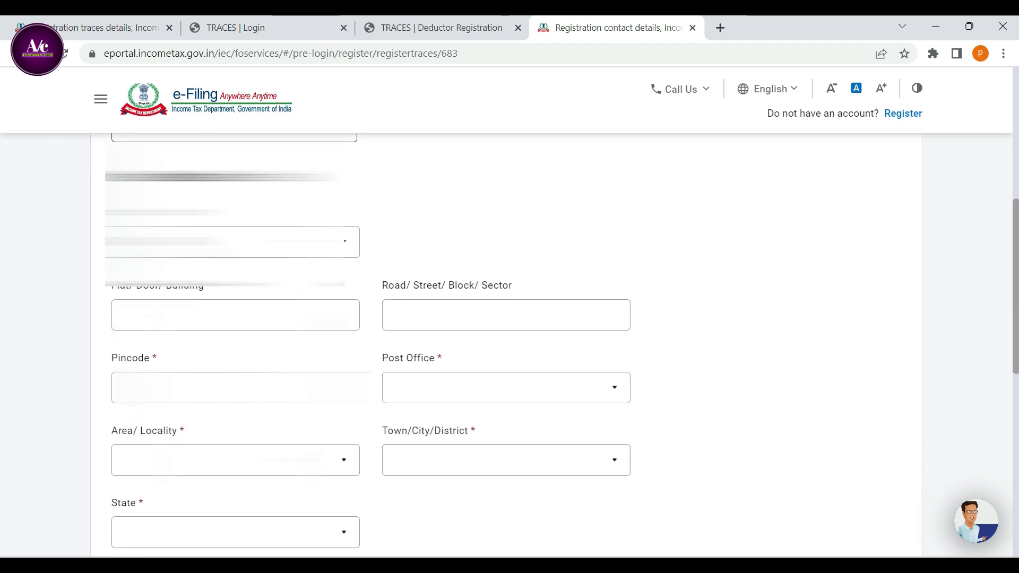
pyautogui.moveTo(112, 151); pyautogui.dragTo(286, 170)
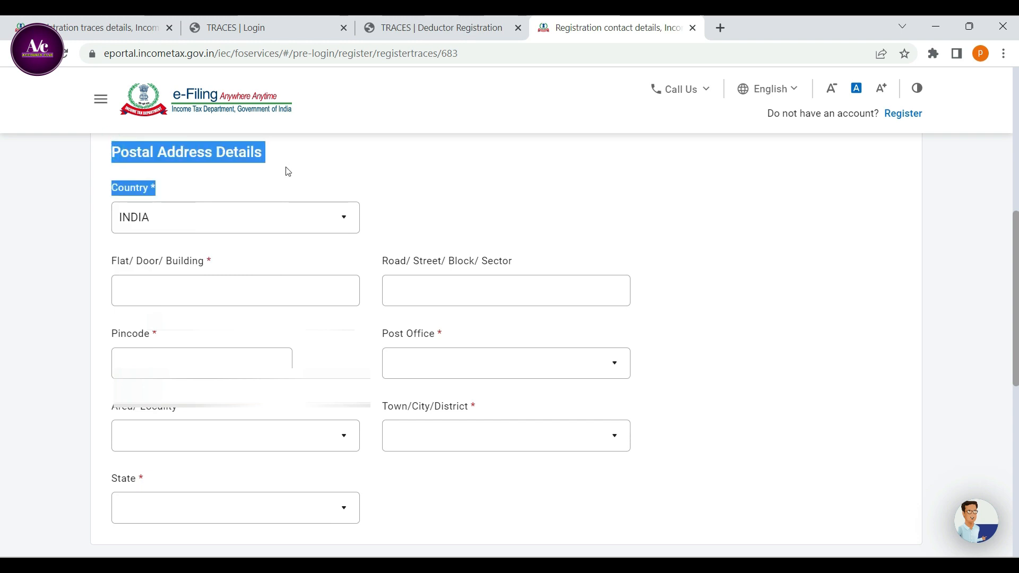
pyautogui.click(410, 226)
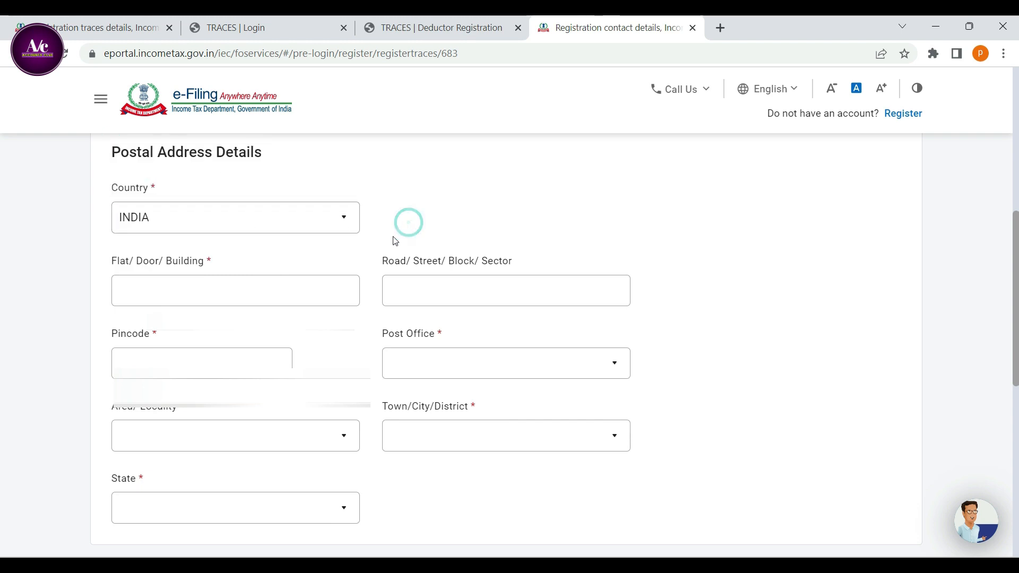
pyautogui.click(274, 223)
pyautogui.click(274, 225)
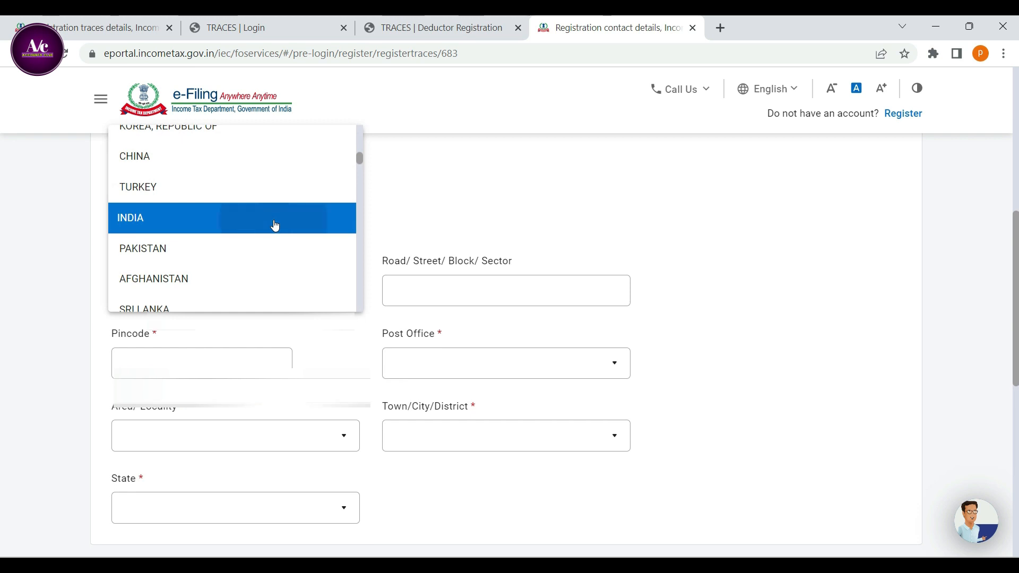
pyautogui.click(181, 364)
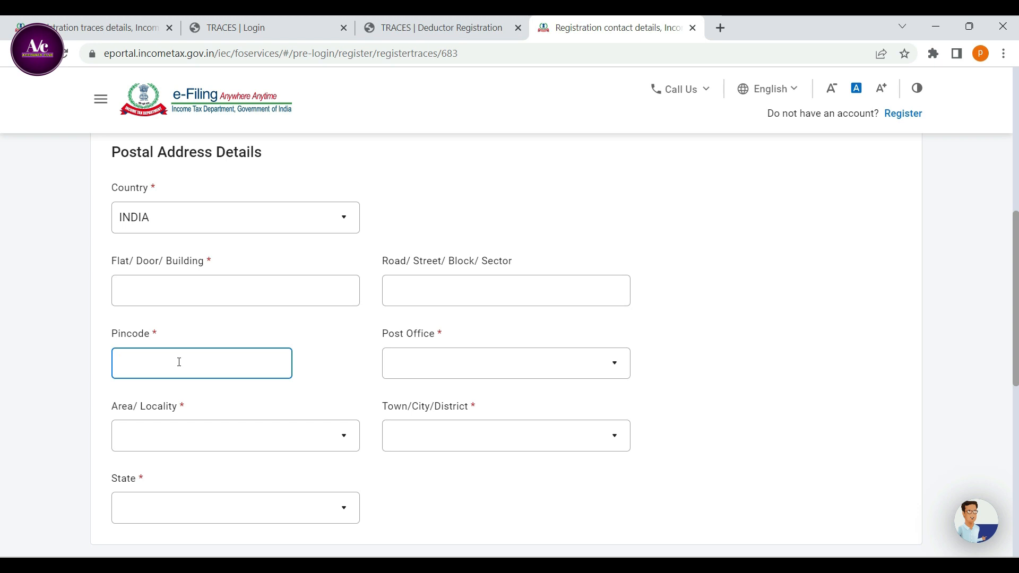
pyautogui.click(259, 363)
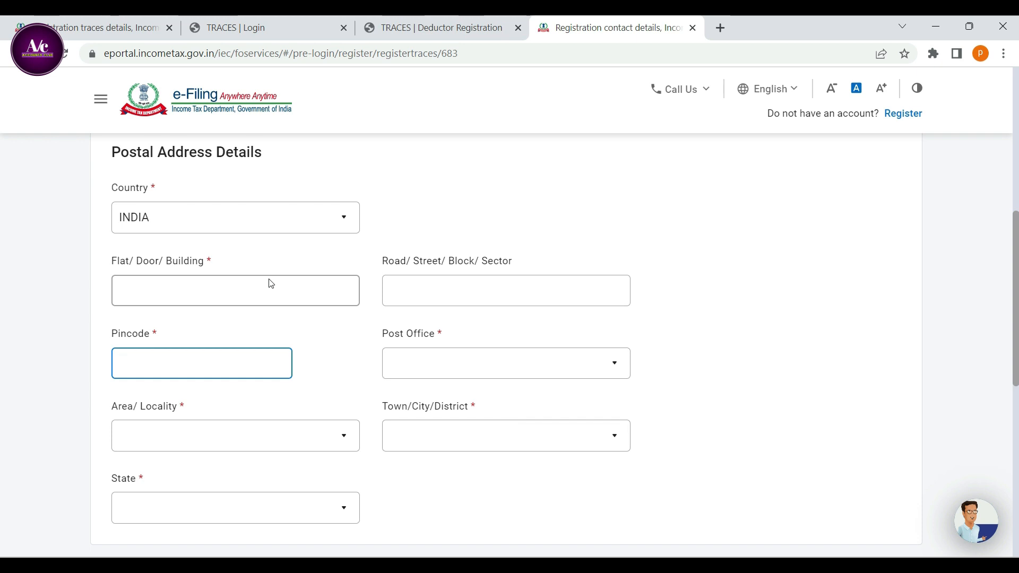
pyautogui.click(274, 228)
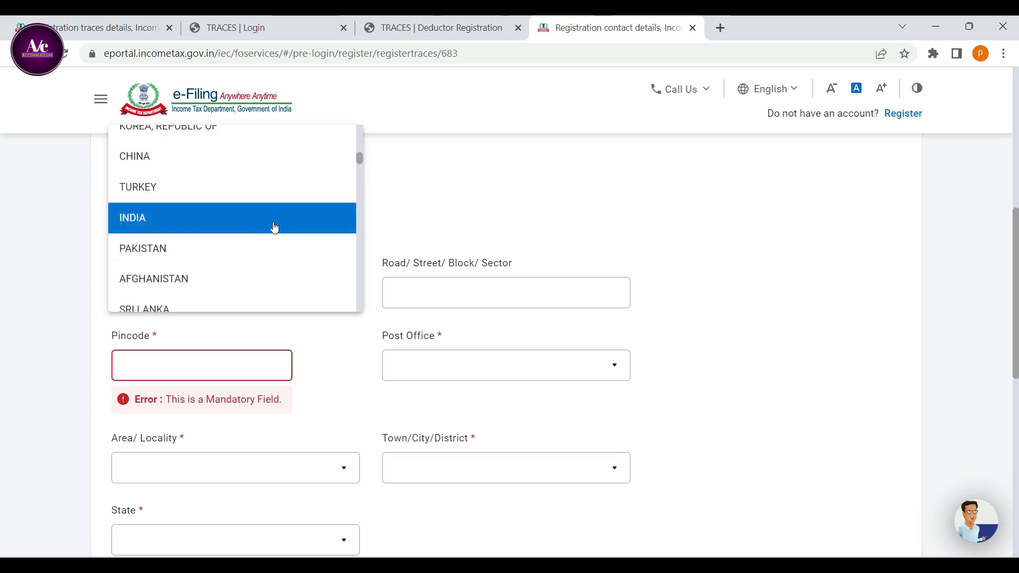
pyautogui.click(263, 170)
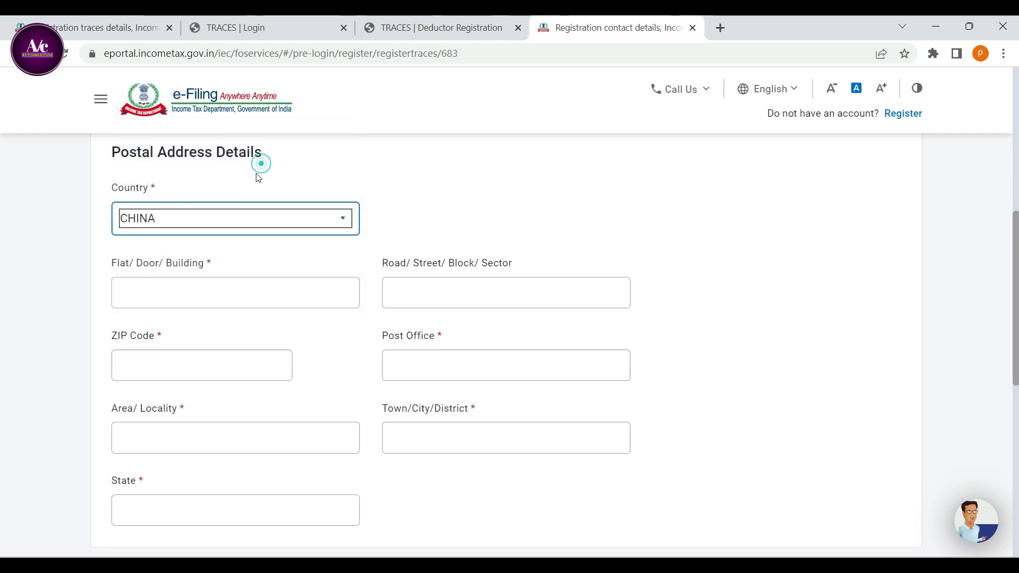
# Try out a sample ZIP code in the postal address and select it for replacement.
pyautogui.click(181, 361)
pyautogui.write('787977')
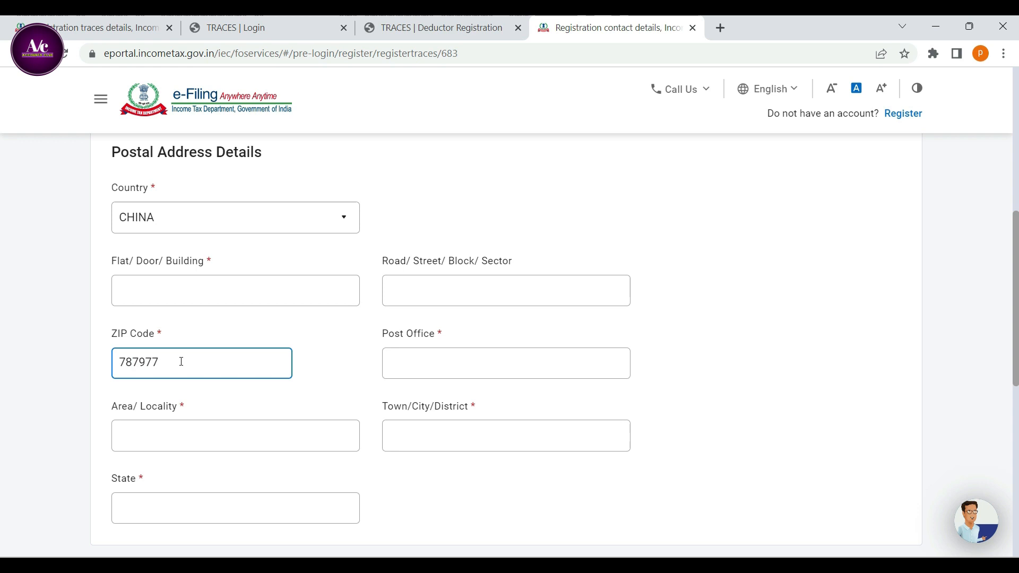
pyautogui.moveTo(179, 361); pyautogui.dragTo(98, 360)
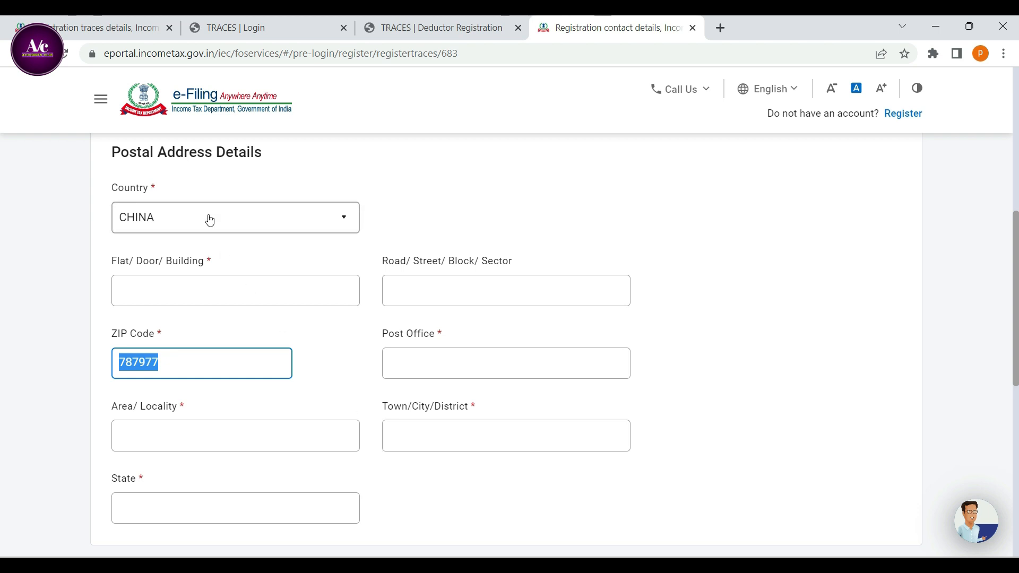
# Fill in the building, ZIP code, post office, locality, city and state of the postal address, and continue to OTP verification.
pyautogui.click(219, 287)
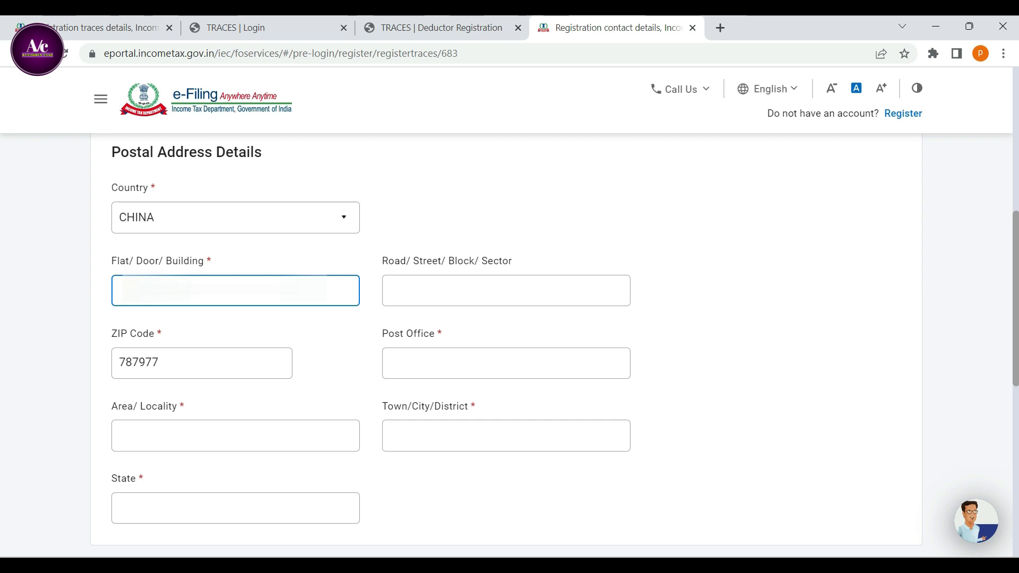
pyautogui.hotkey('ctrl', 'v')
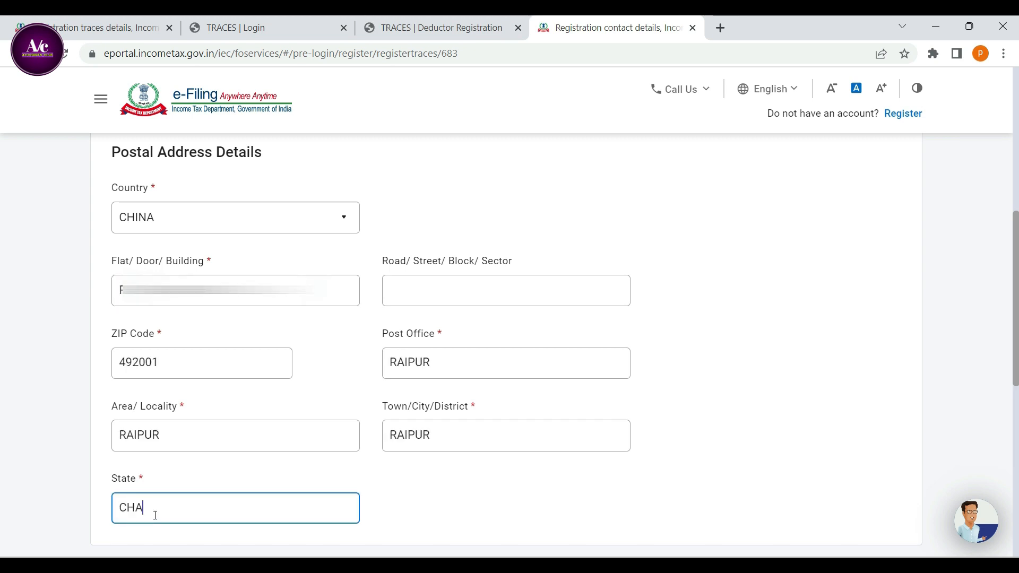
pyautogui.write('TTISHGARH')
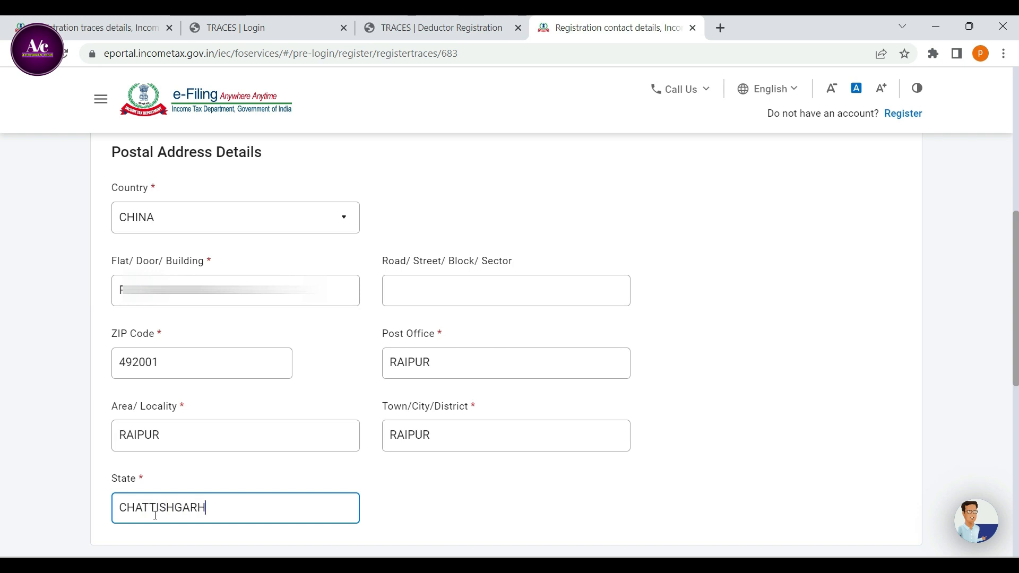
pyautogui.scroll(-3, 450, 457)
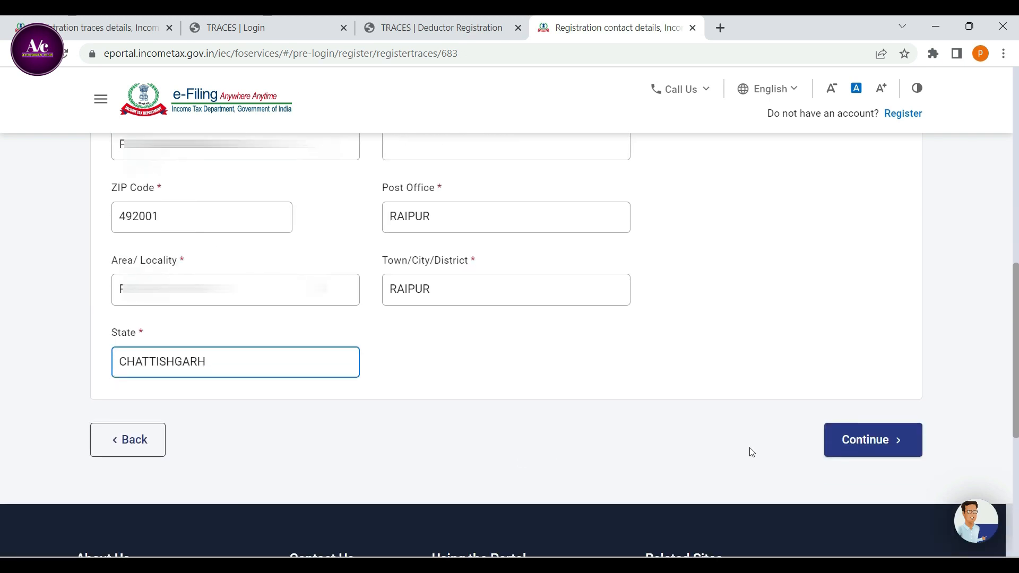
pyautogui.click(869, 448)
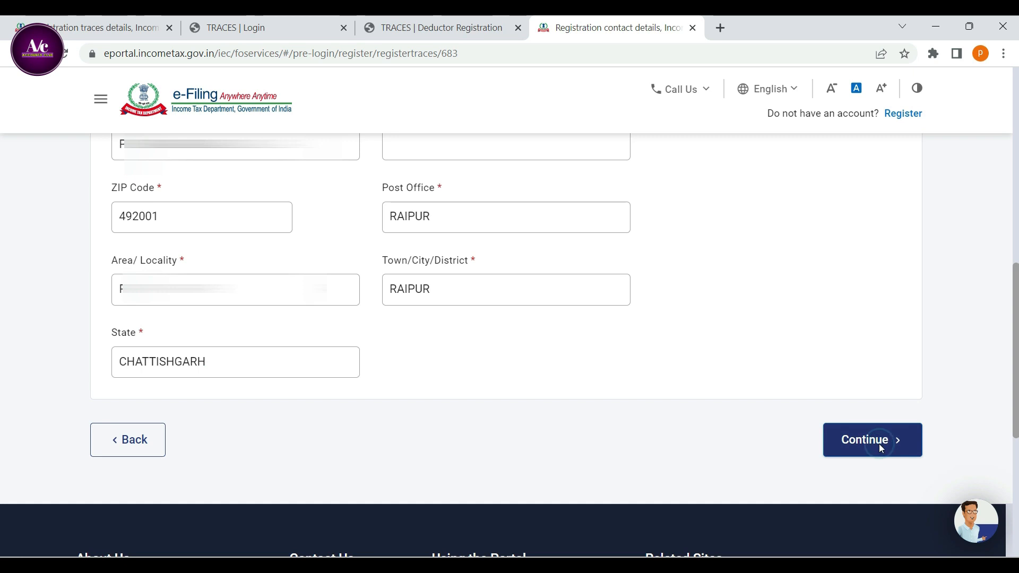
# Enter the six-digit Mobile OTP sent to the primary mobile number.
pyautogui.scroll(-1, 564, 358)
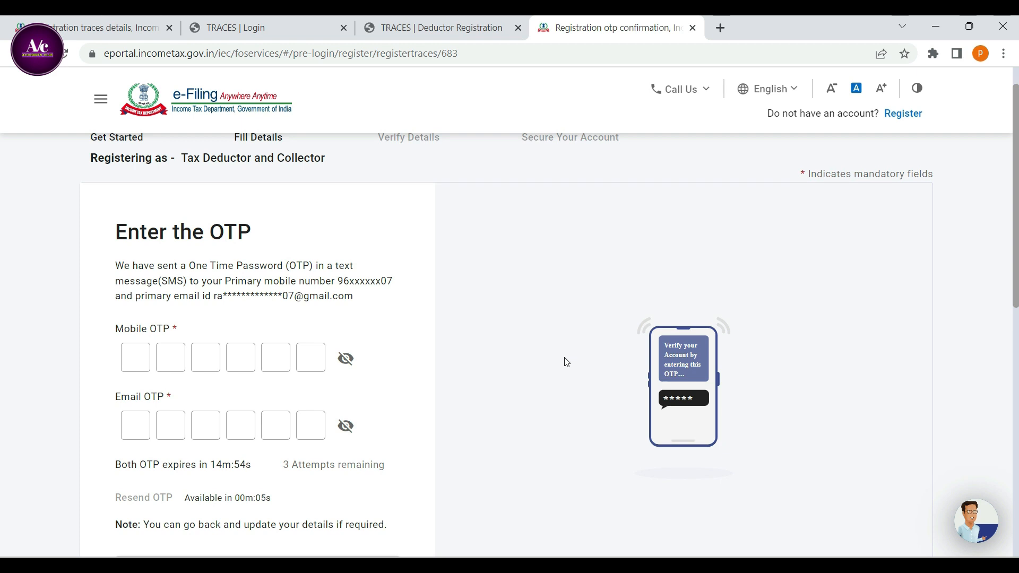
pyautogui.scroll(-1, 566, 361)
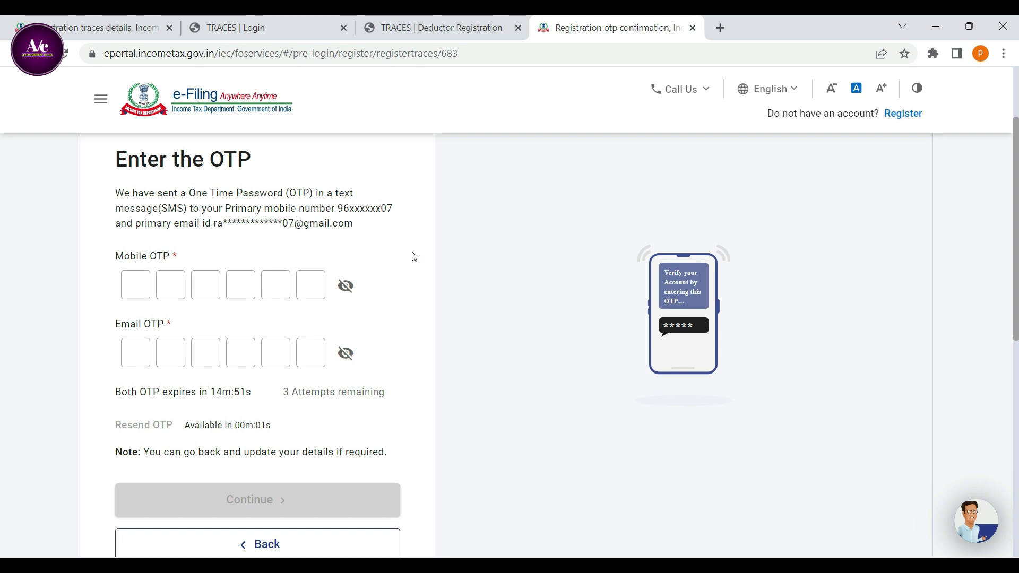
pyautogui.click(135, 283)
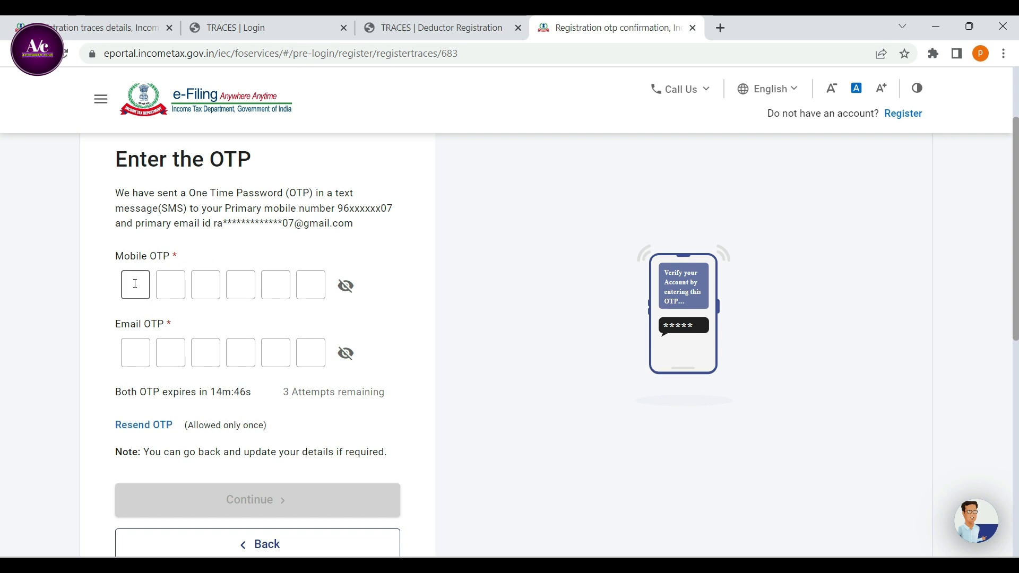
pyautogui.click(133, 358)
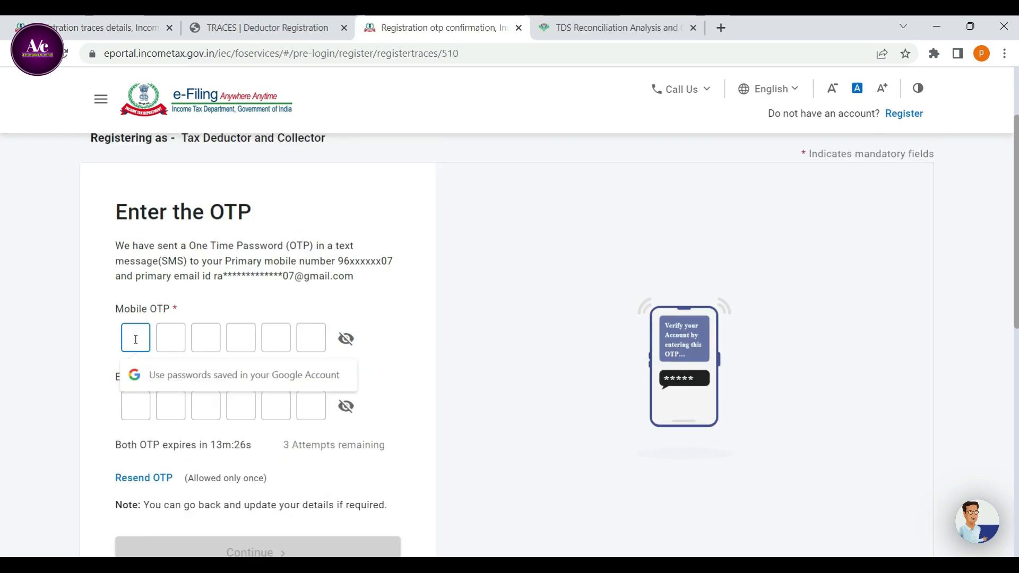
pyautogui.write('00')
pyautogui.click(135, 339)
pyautogui.write('00')
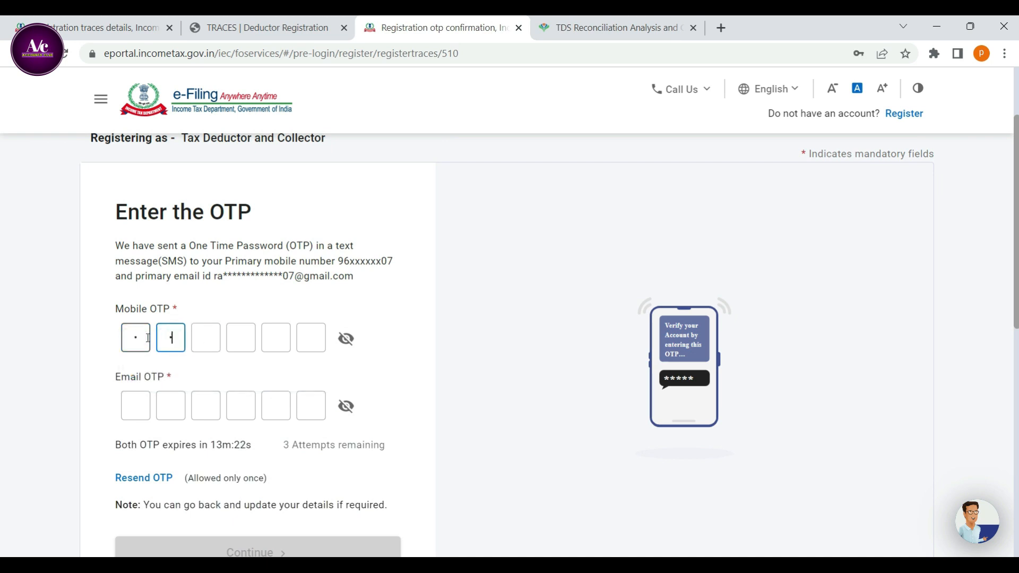
pyautogui.write('000')
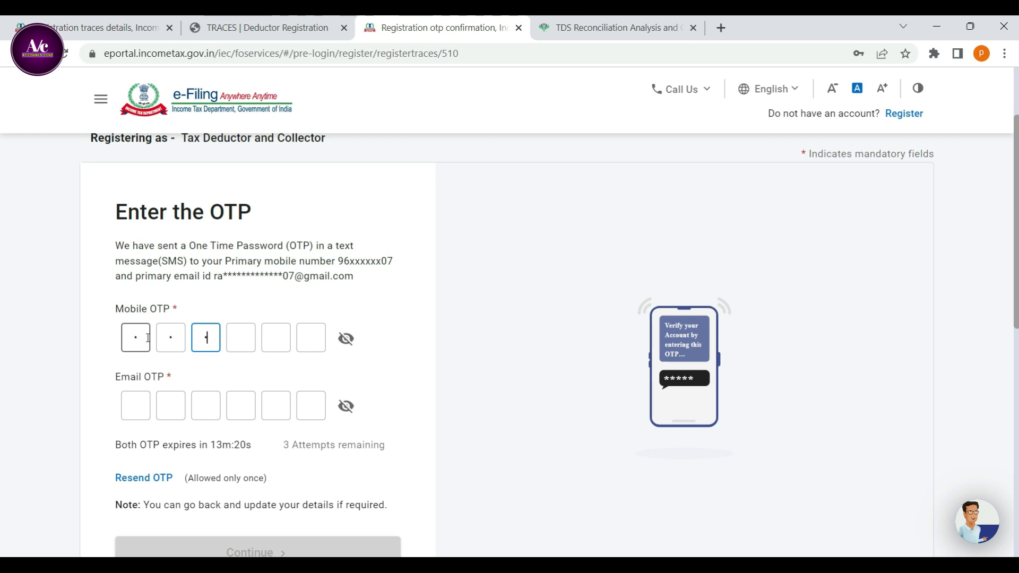
pyautogui.write('0')
# Enter the six-digit Email OTP sent to the primary email ID and continue to the details verification.
pyautogui.click(139, 408)
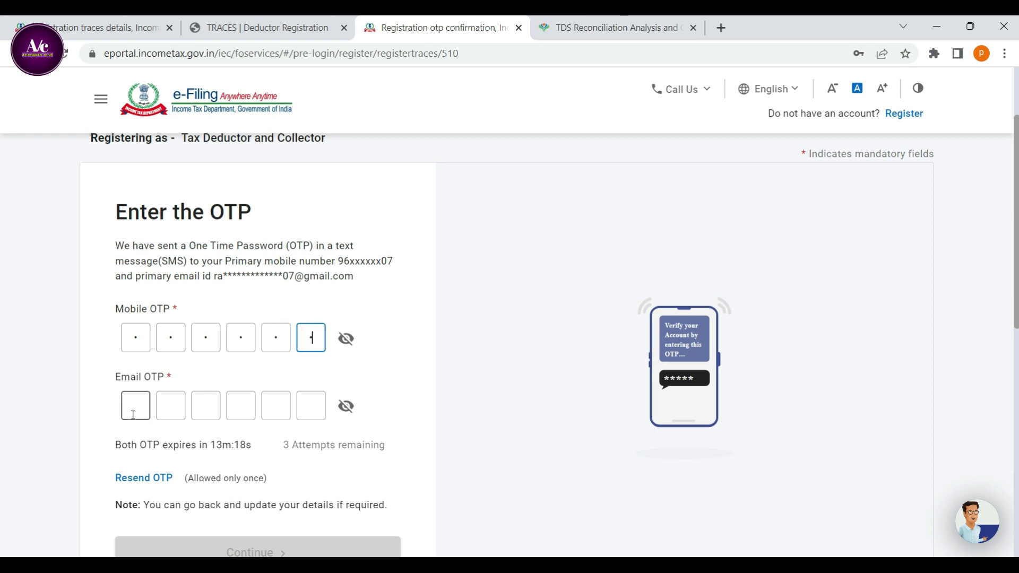
pyautogui.write('000')
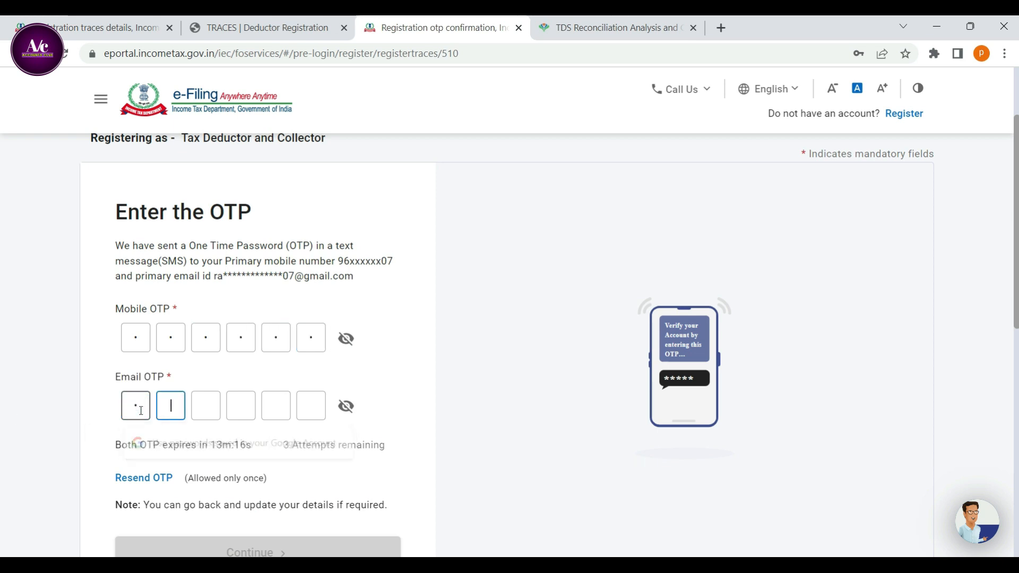
pyautogui.write('000')
pyautogui.scroll(-1, 437, 409)
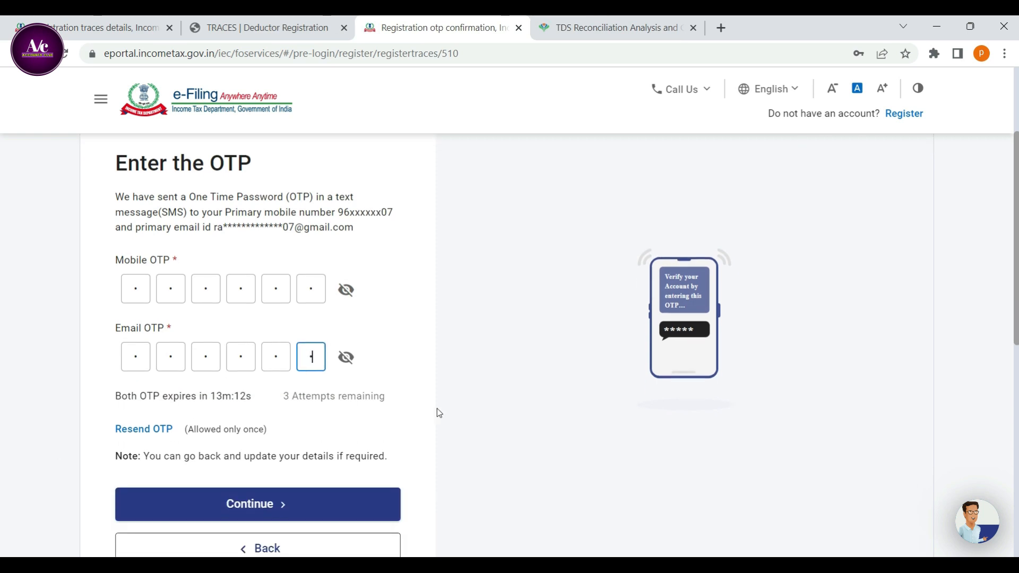
pyautogui.scroll(-1, 437, 409)
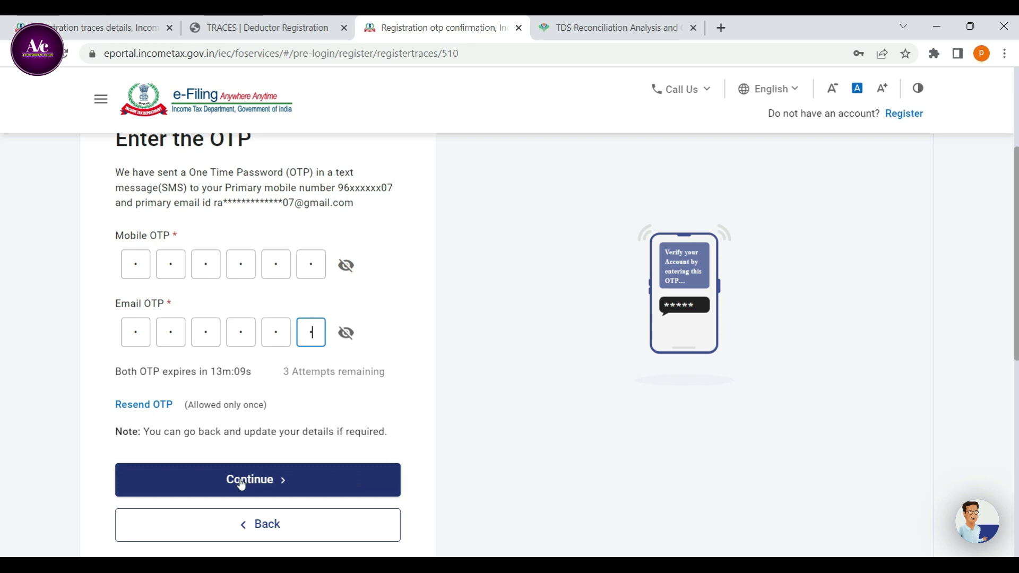
pyautogui.click(261, 491)
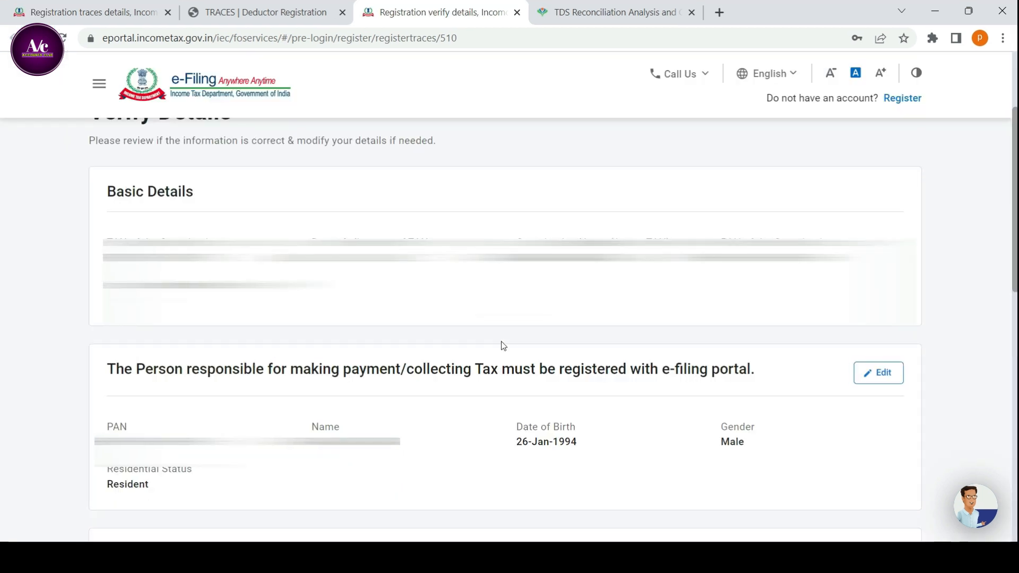
# Review the basic, responsible person and contact details, and confirm them.
pyautogui.scroll(-1, 505, 330)
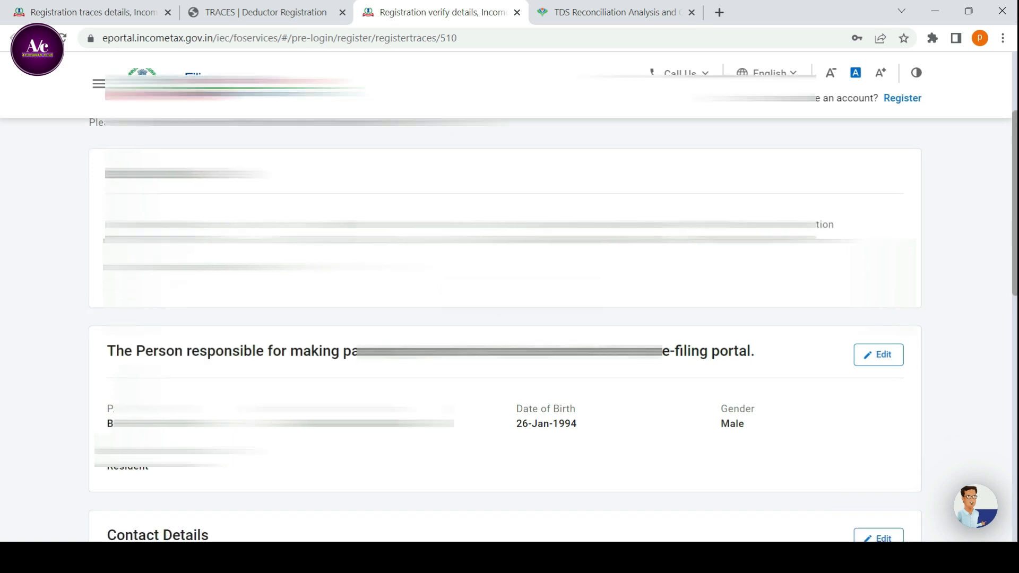
pyautogui.scroll(1, 505, 330)
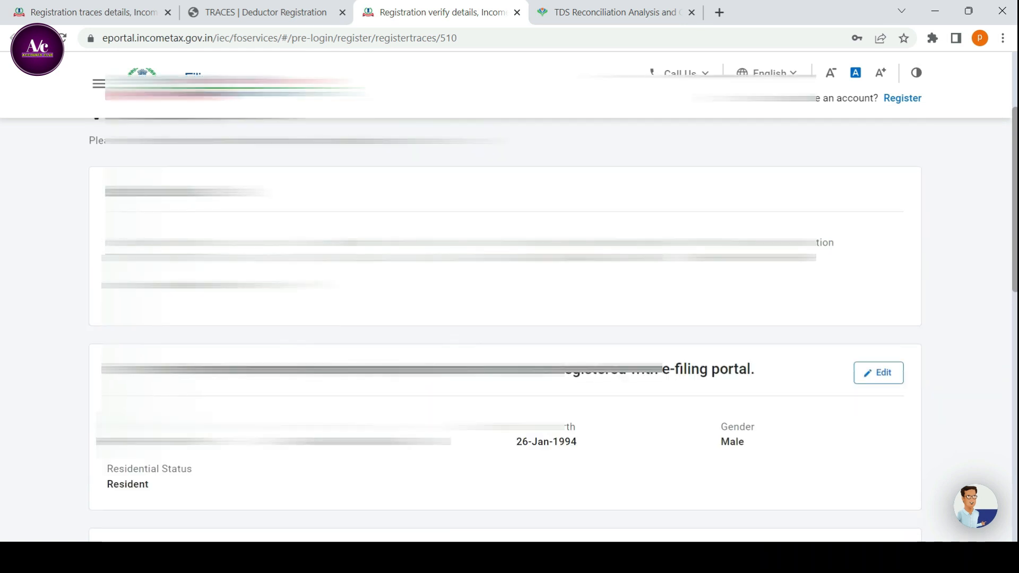
pyautogui.scroll(-1, 505, 330)
pyautogui.scroll(-5, 672, 410)
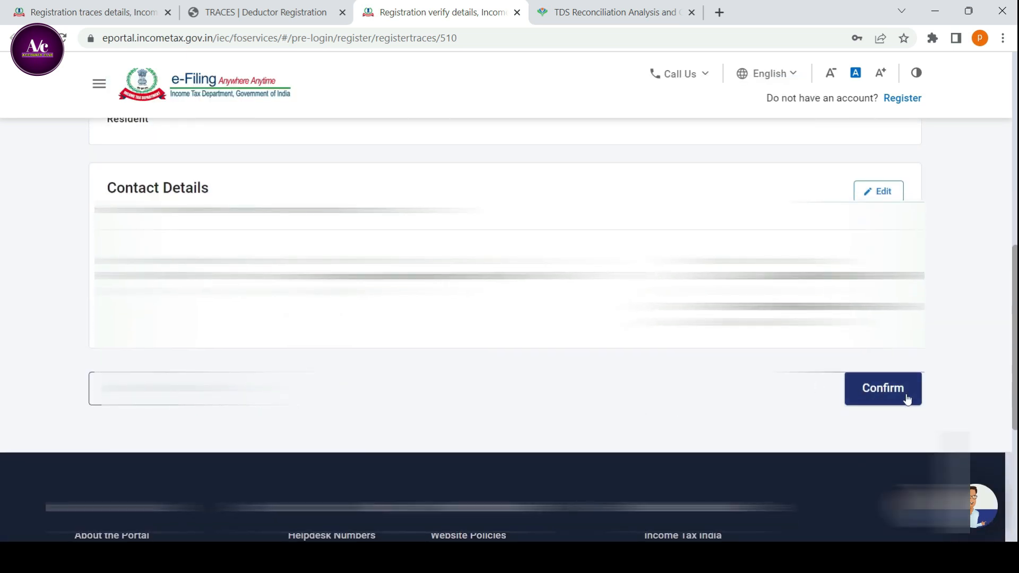
pyautogui.click(881, 390)
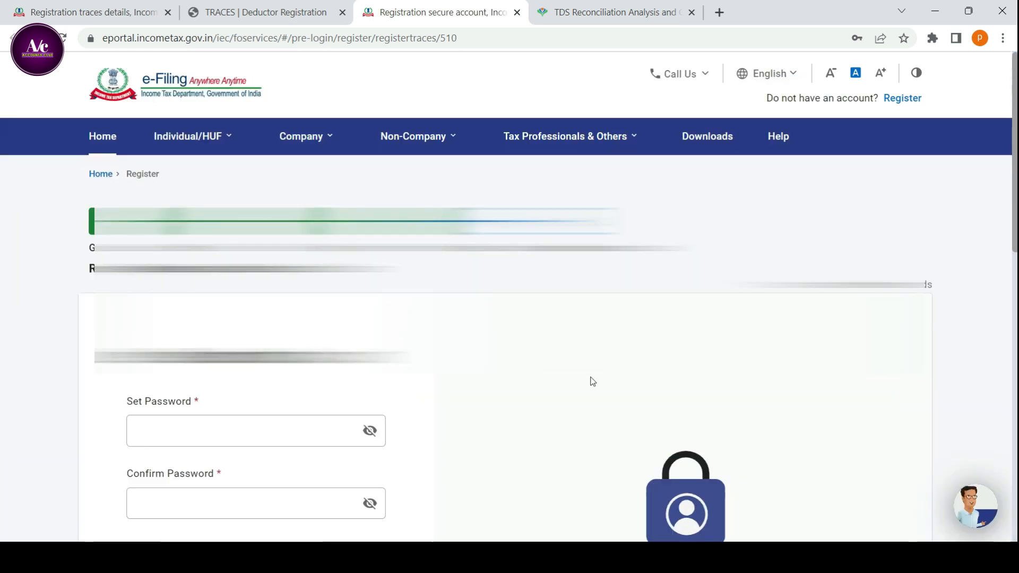
# Set an account password that meets the length, letter case, number and special character criteria.
pyautogui.scroll(-2, 587, 380)
pyautogui.click(180, 291)
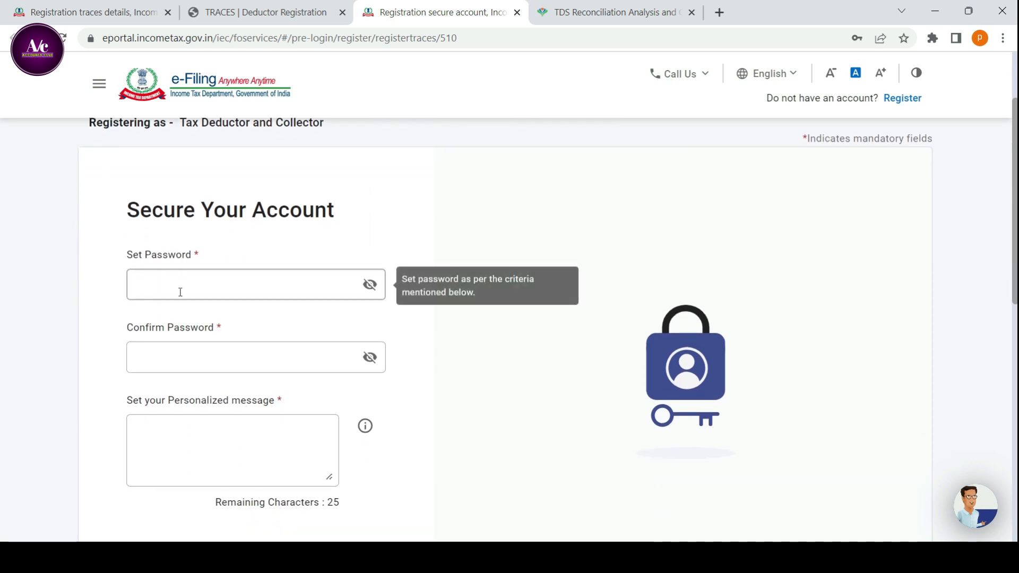
pyautogui.click(216, 286)
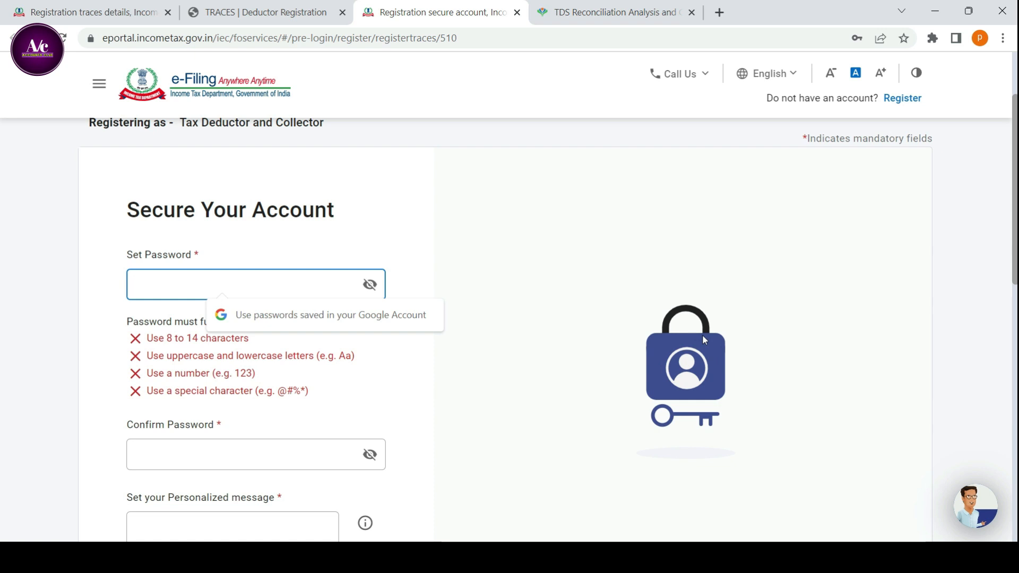
pyautogui.write('Abcde@')
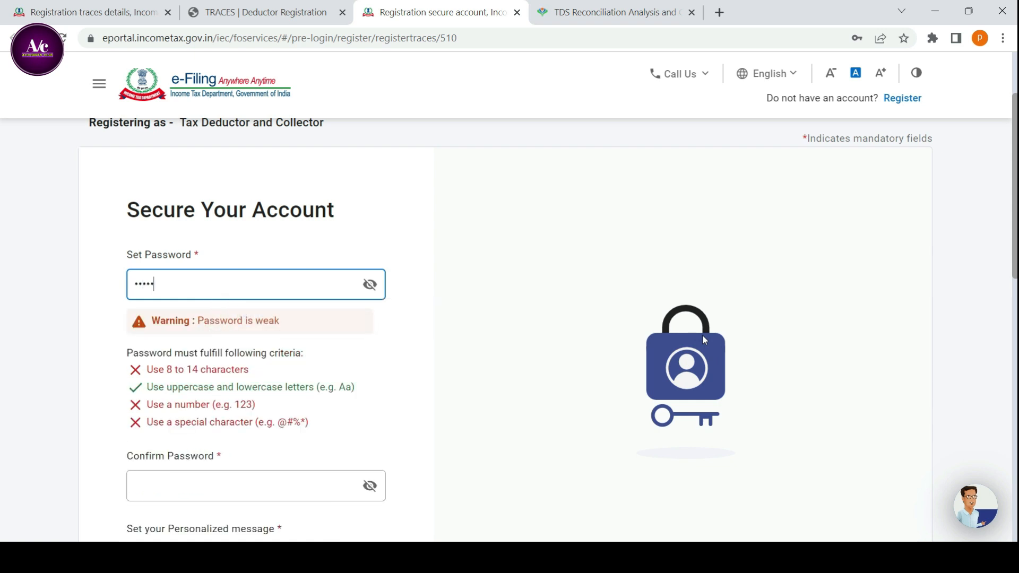
pyautogui.write('1234')
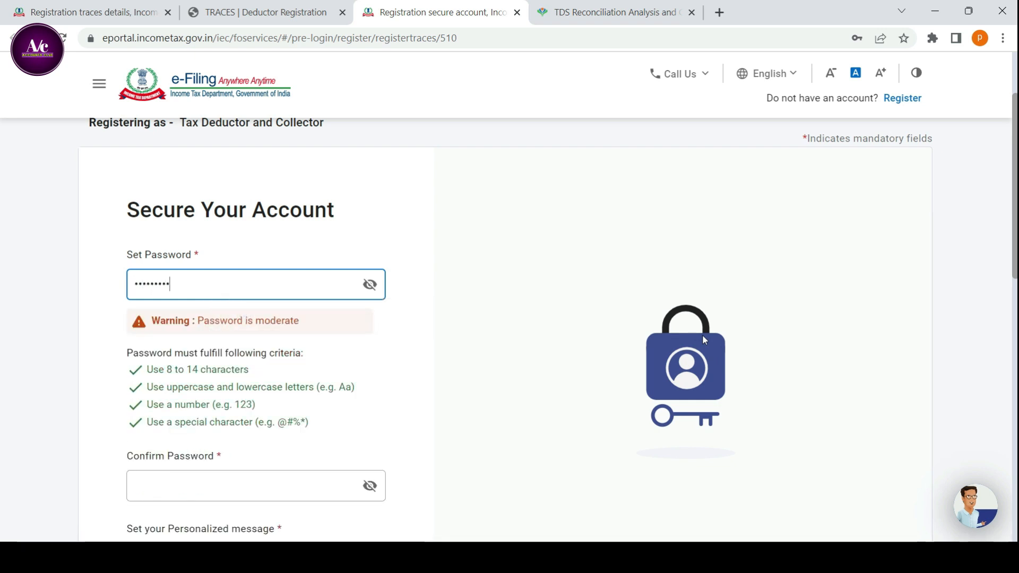
# Confirm the account password by re-entering the same password in the confirmation field.
pyautogui.scroll(-2, 689, 377)
pyautogui.scroll(-1, 689, 377)
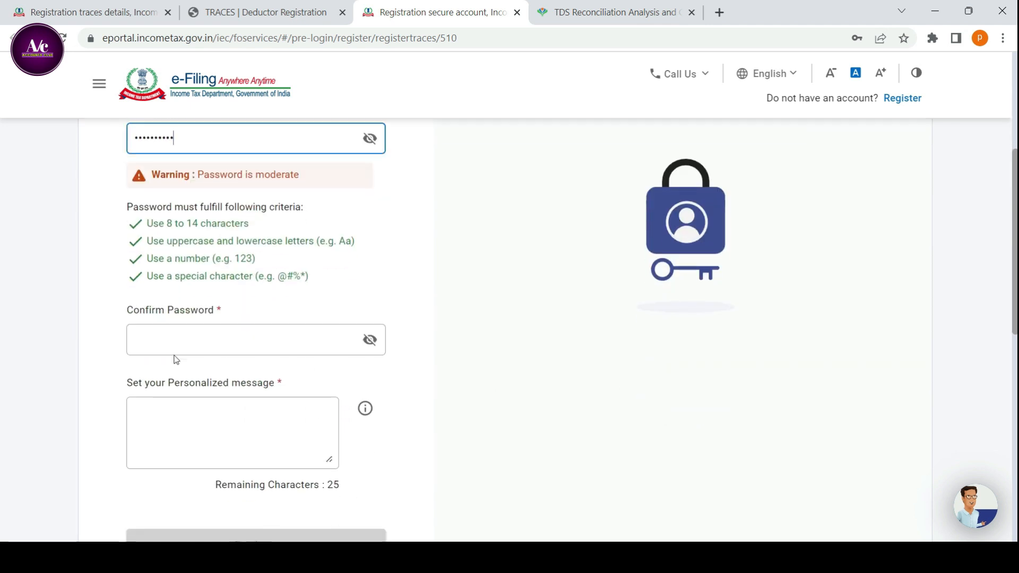
pyautogui.click(172, 345)
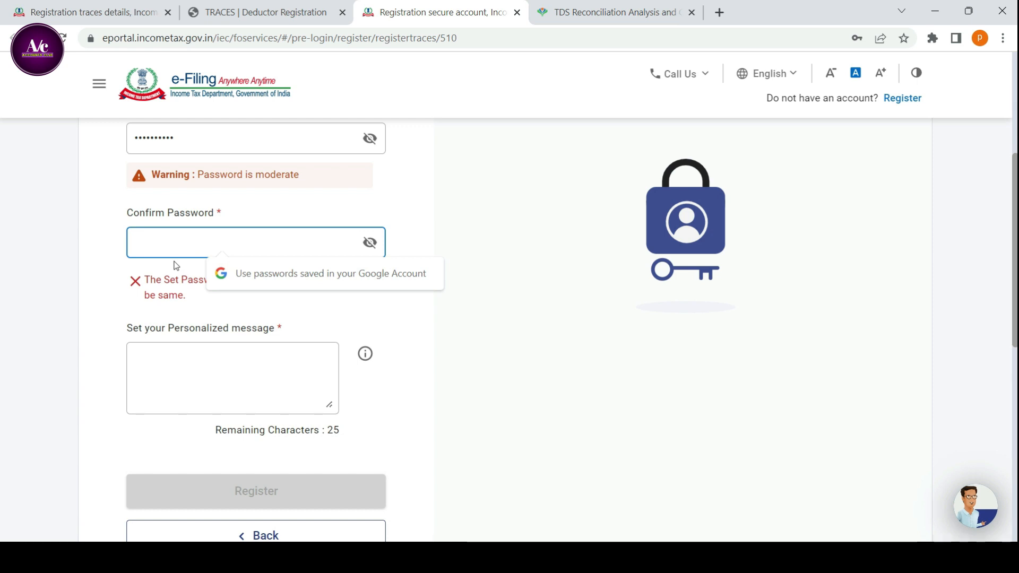
pyautogui.write('•')
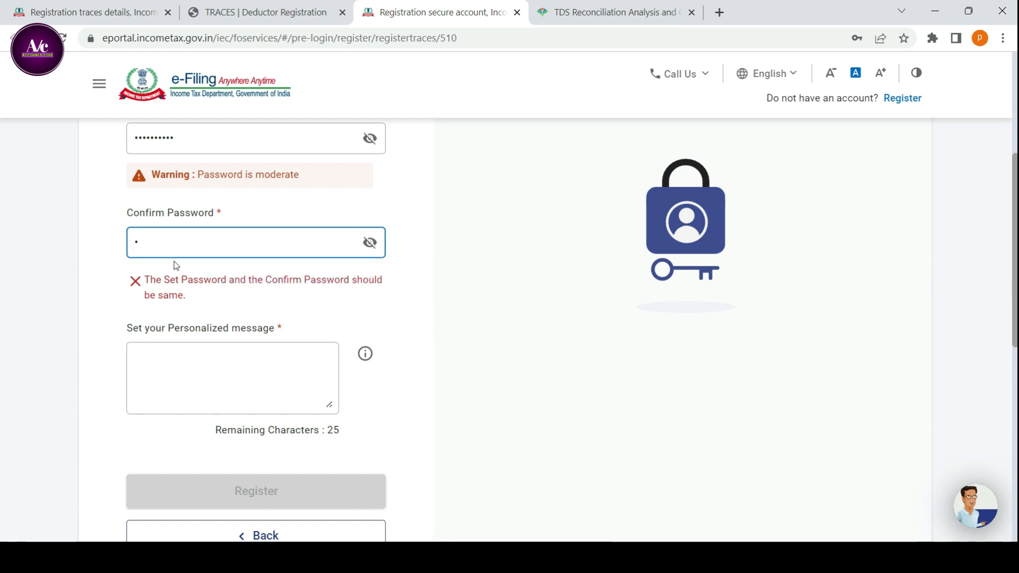
pyautogui.write('•••••••••')
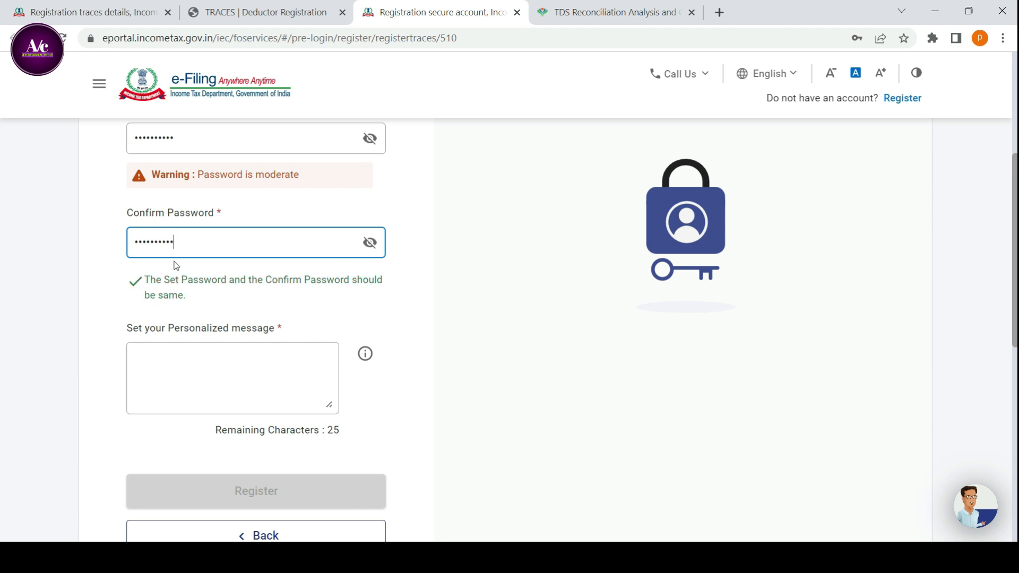
# Set a personalized message for the account that meets the listed criteria and submit the registration.
pyautogui.scroll(-3, 170, 265)
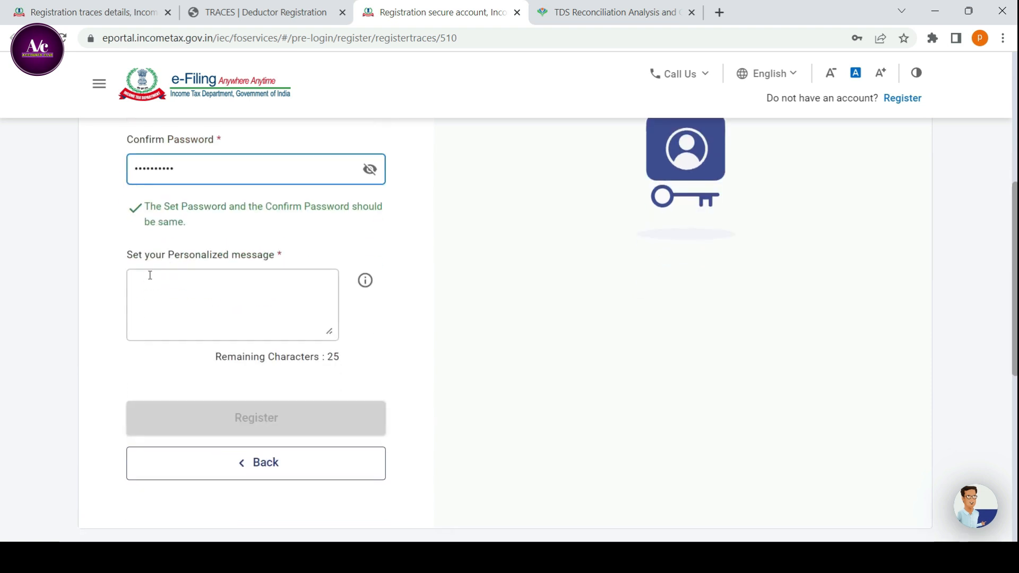
pyautogui.click(156, 215)
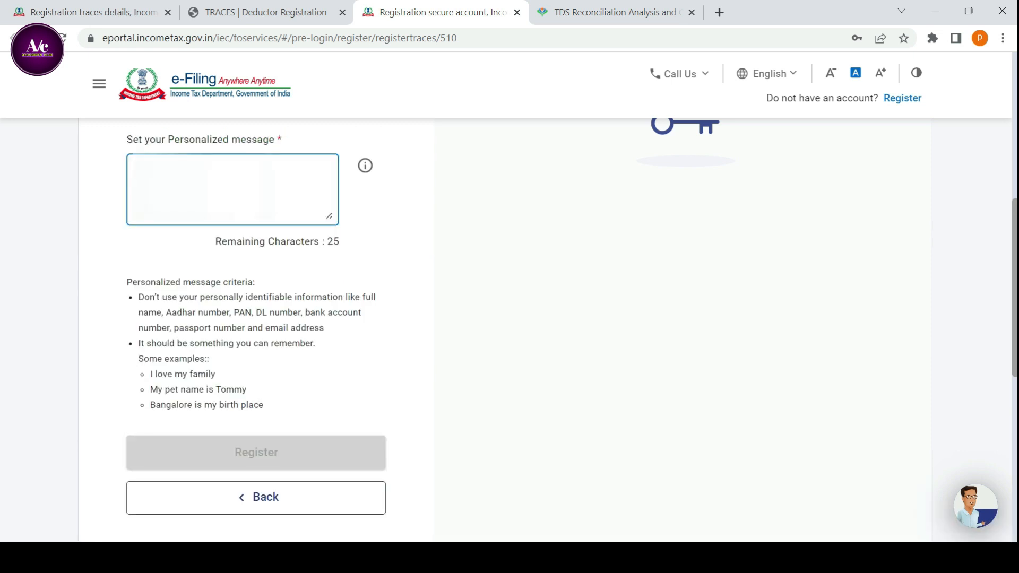
pyautogui.write('I')
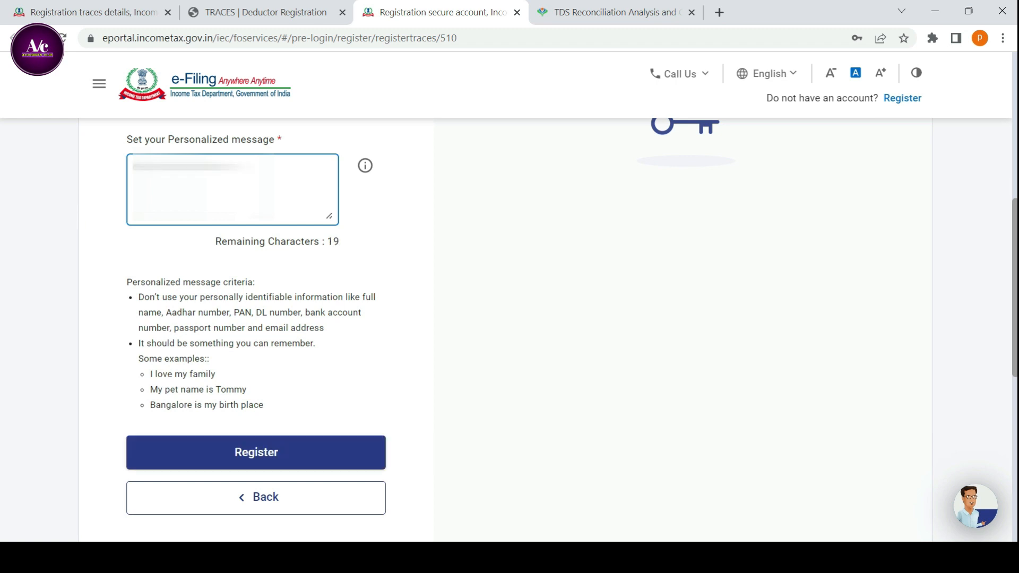
pyautogui.click(241, 464)
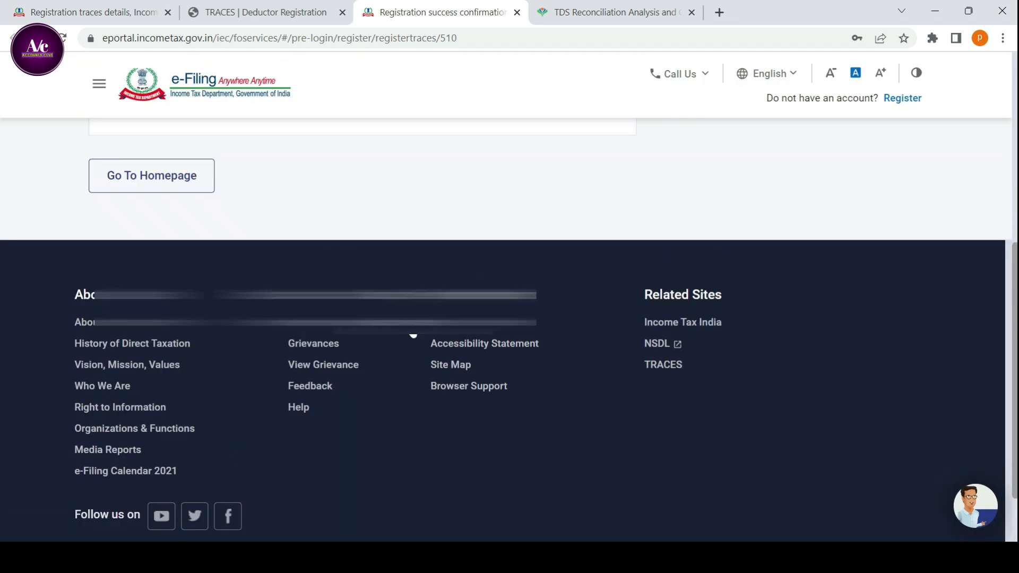
# Leave the registration confirmation for the portal homepage and open the login page.
pyautogui.scroll(4, 403, 336)
pyautogui.scroll(4, 402, 344)
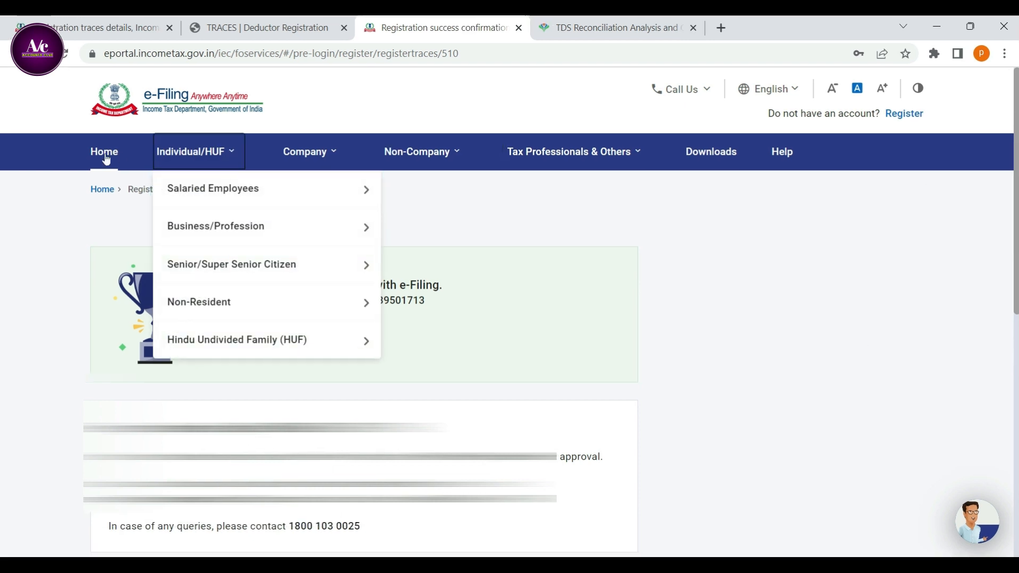
pyautogui.click(102, 136)
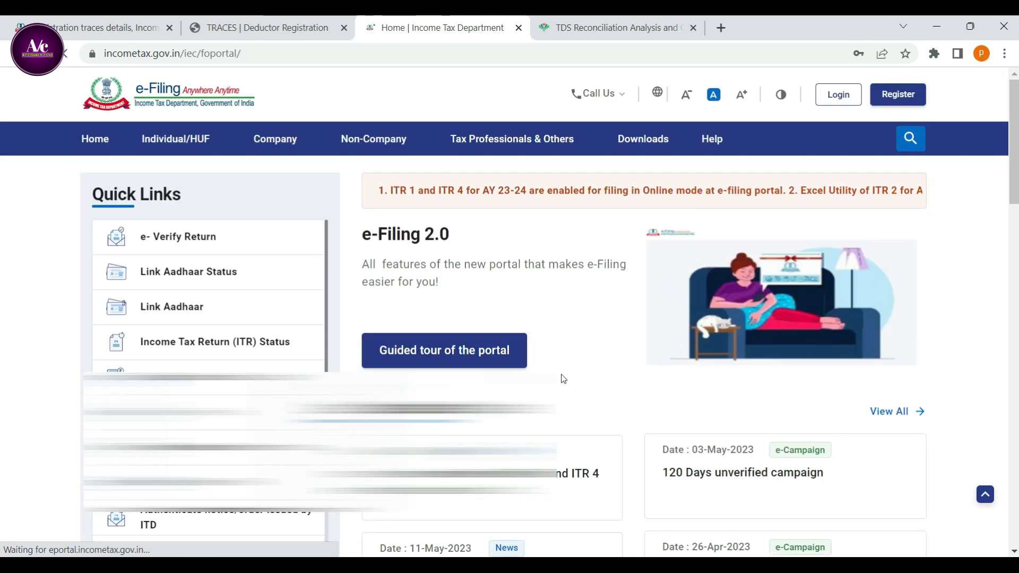
pyautogui.click(839, 98)
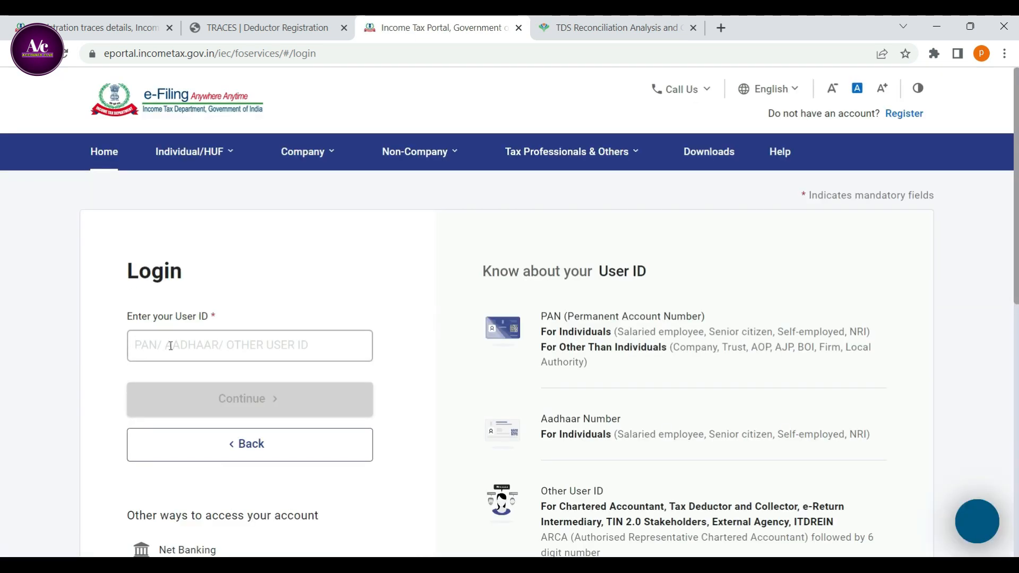
# Try to log in with the newly registered TAN as the user ID.
pyautogui.click(168, 346)
pyautogui.write('JB')
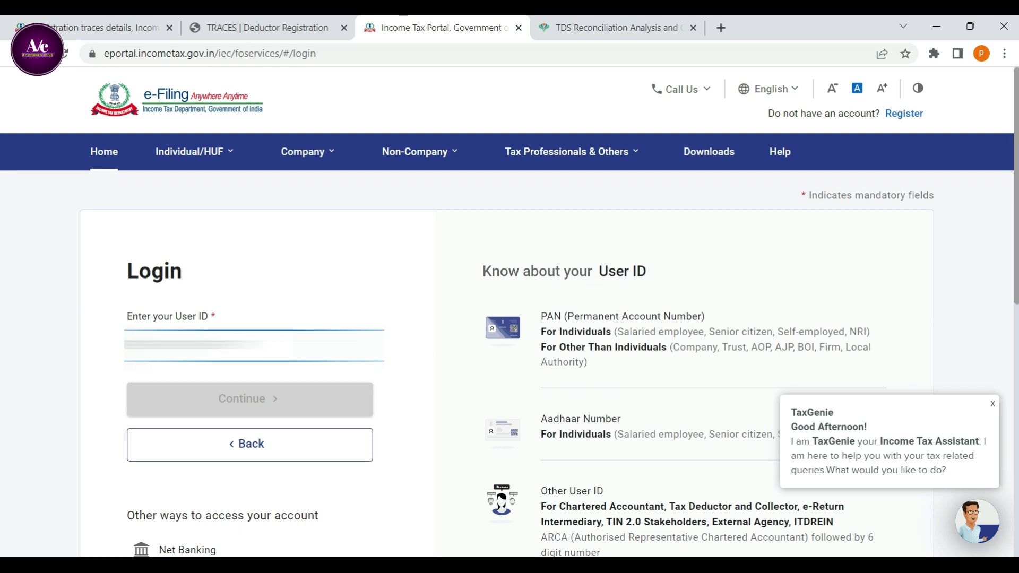
pyautogui.write('?')
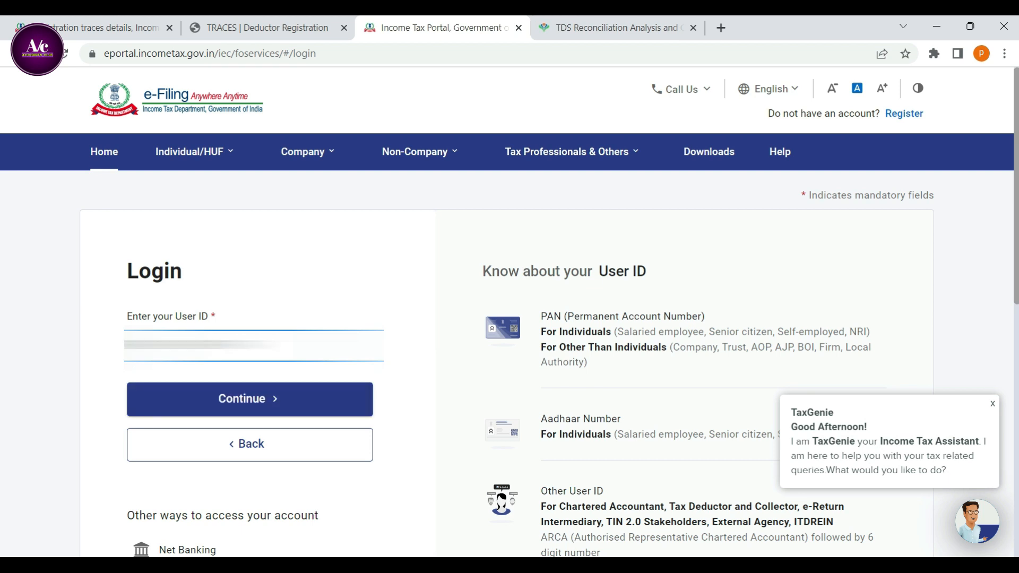
pyautogui.click(257, 399)
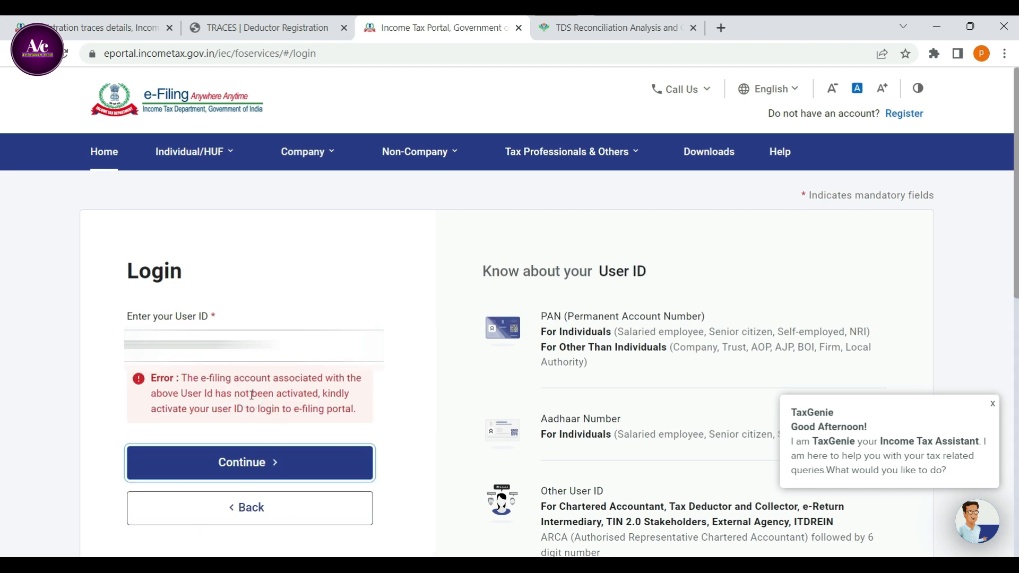
pyautogui.moveTo(152, 378); pyautogui.dragTo(180, 380)
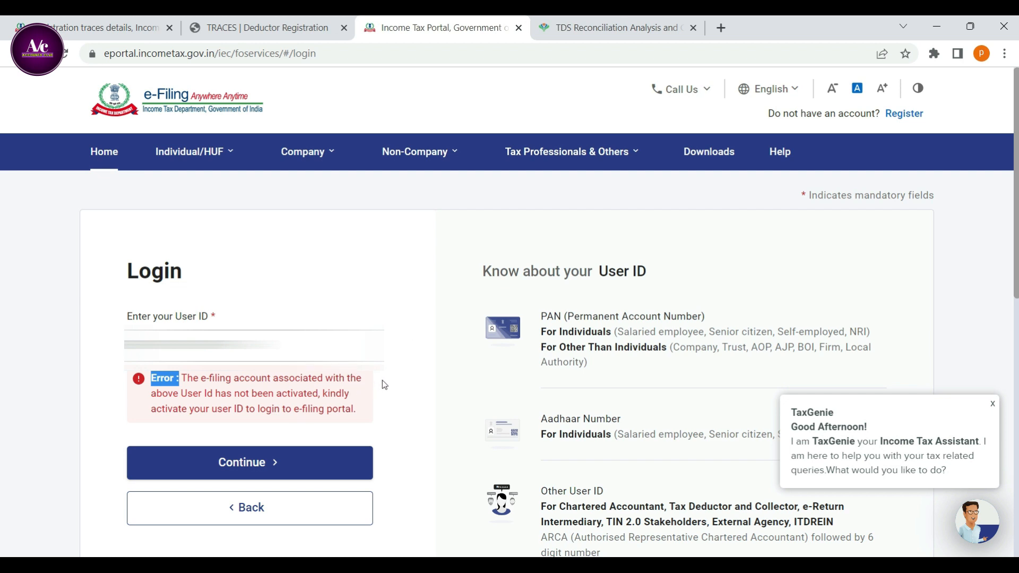
# Replace the user ID with the responsible person's PAN and continue to the password page.
pyautogui.click(324, 346)
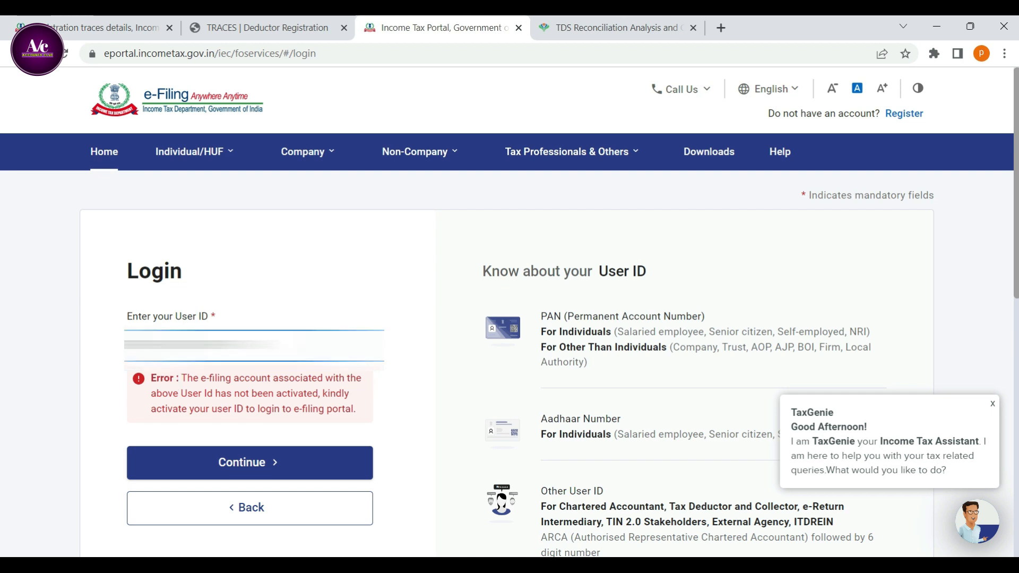
pyautogui.moveTo(265, 346); pyautogui.dragTo(23, 352)
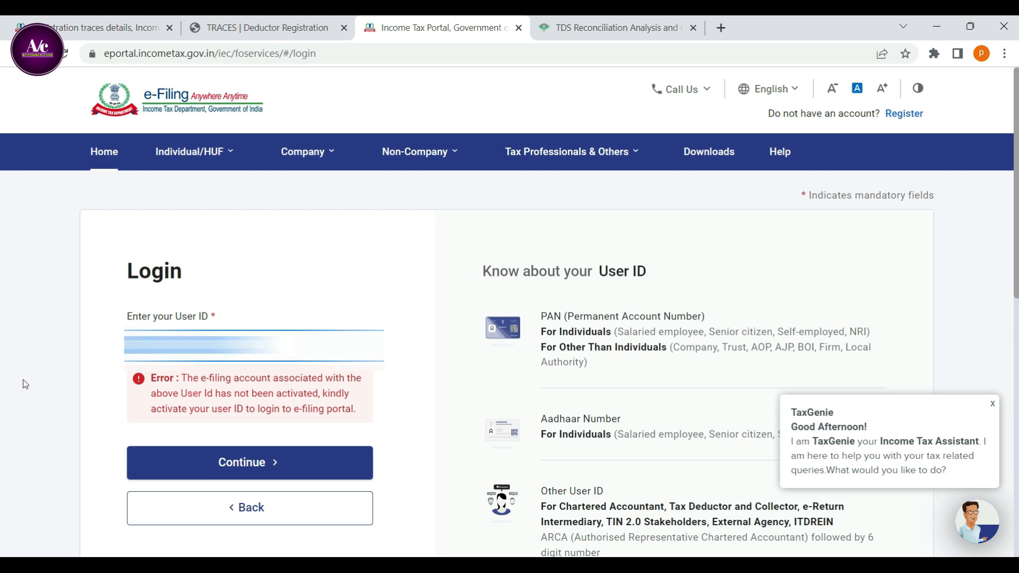
pyautogui.press('BackSpace')
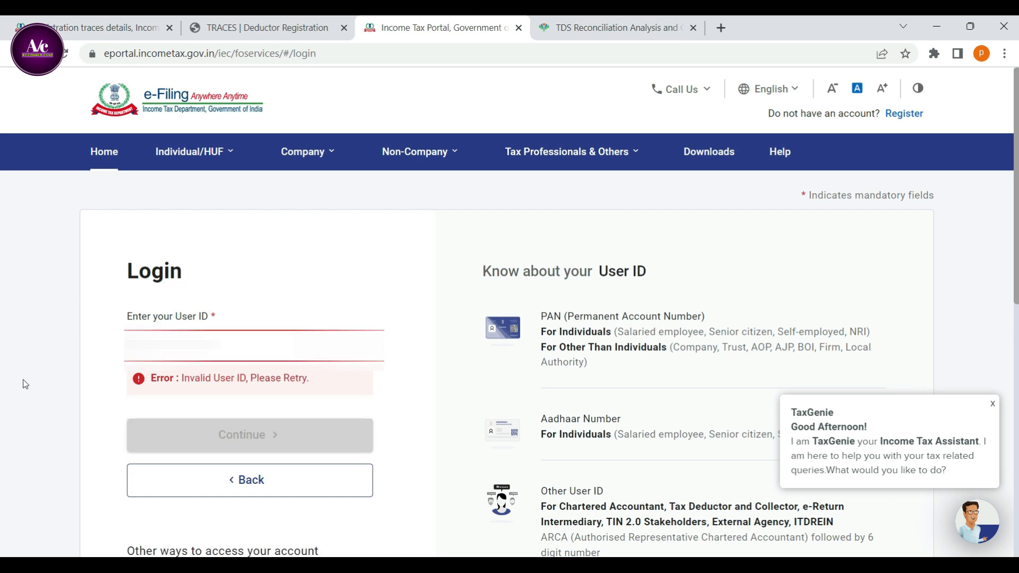
pyautogui.hotkey('ctrl', 'v')
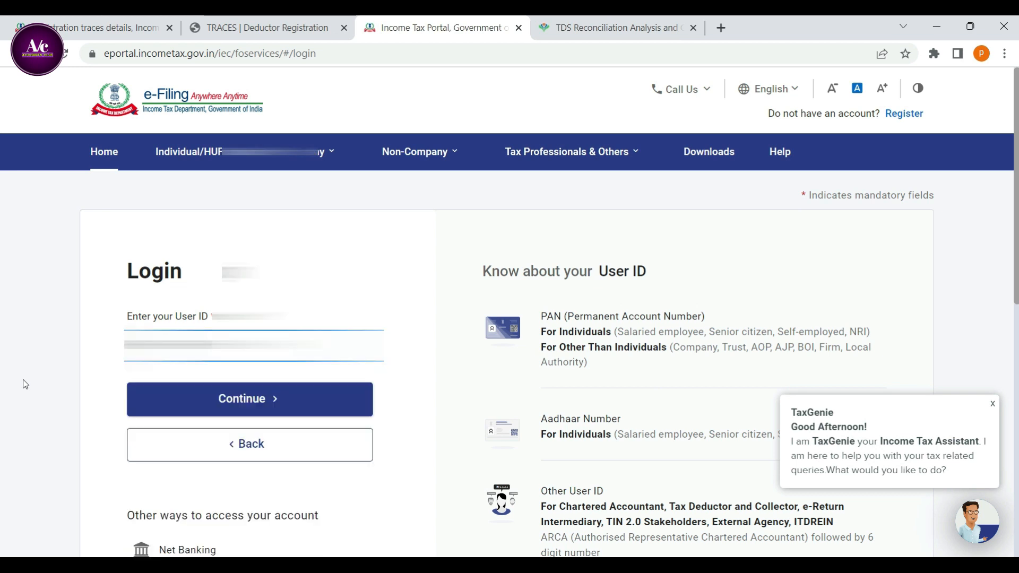
pyautogui.click(243, 396)
# Confirm the secure access message, enter the PAN account's password and log in.
pyautogui.click(131, 401)
pyautogui.scroll(-2, 147, 413)
pyautogui.click(186, 373)
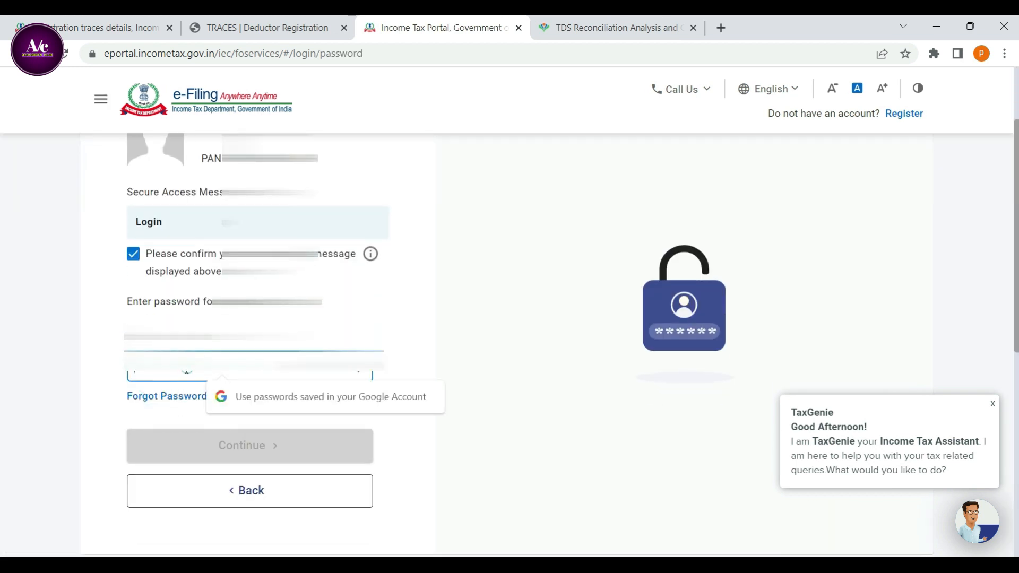
pyautogui.hotkey('ctrl', 'v')
pyautogui.press('Return')
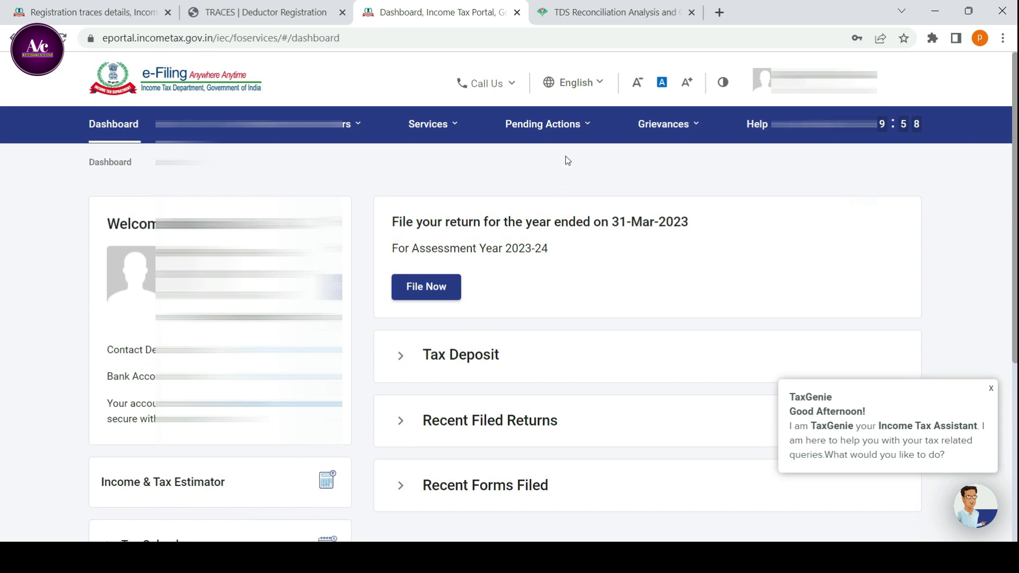
# Open the pending actions Worklist and approve the Tax Deductor and Collector registration request.
pyautogui.click(559, 126)
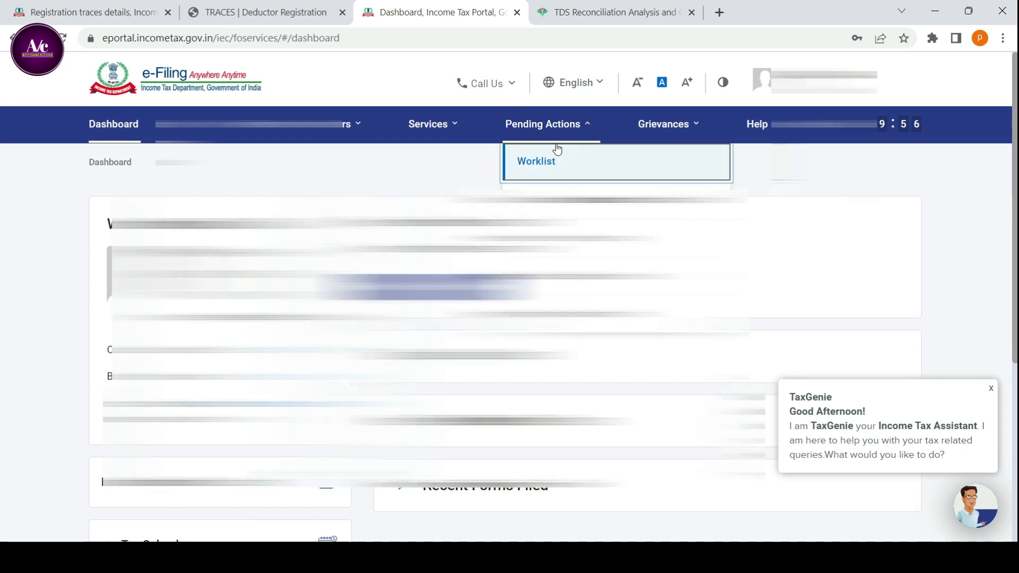
pyautogui.click(557, 152)
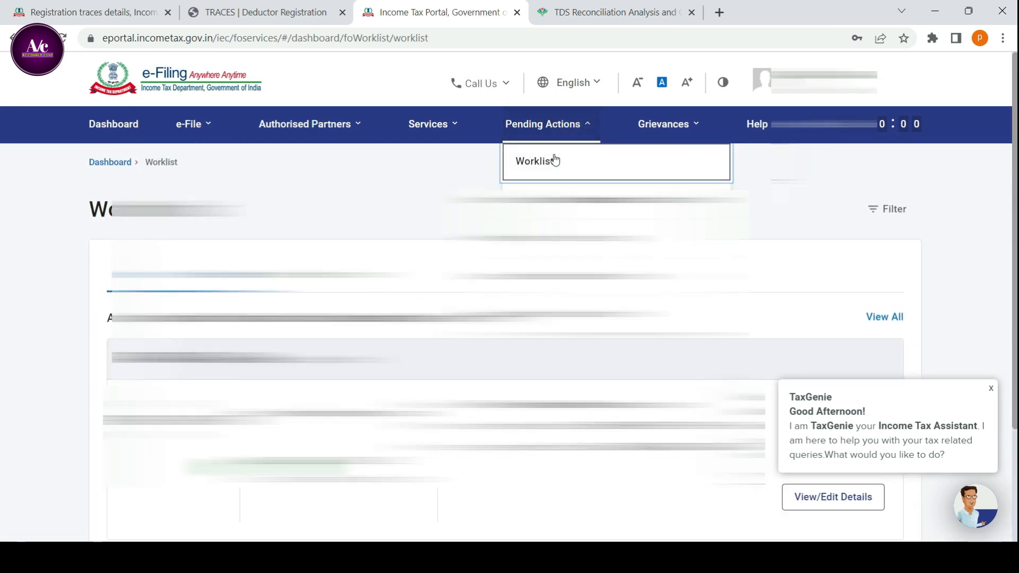
pyautogui.scroll(-2, 509, 286)
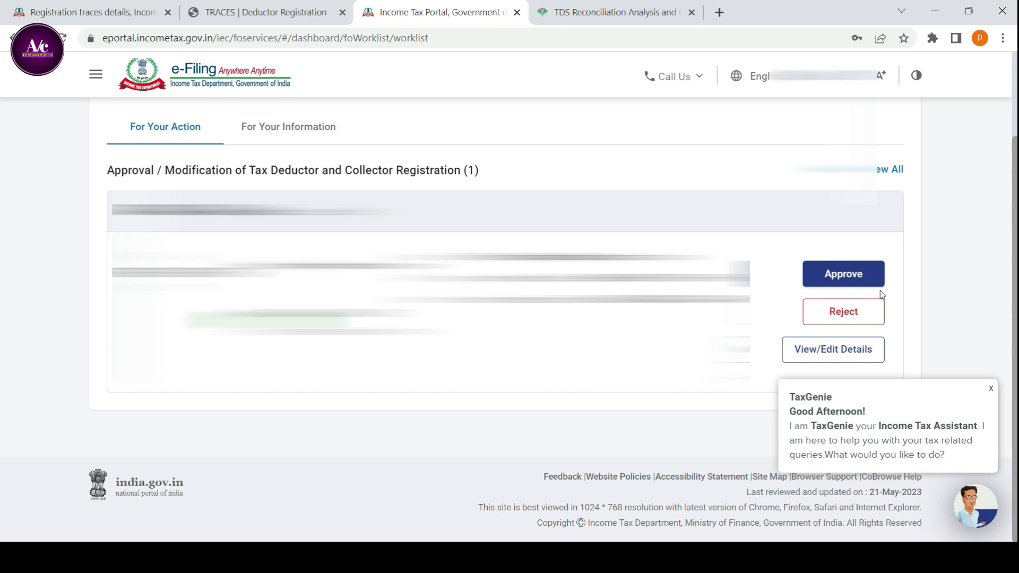
pyautogui.click(843, 275)
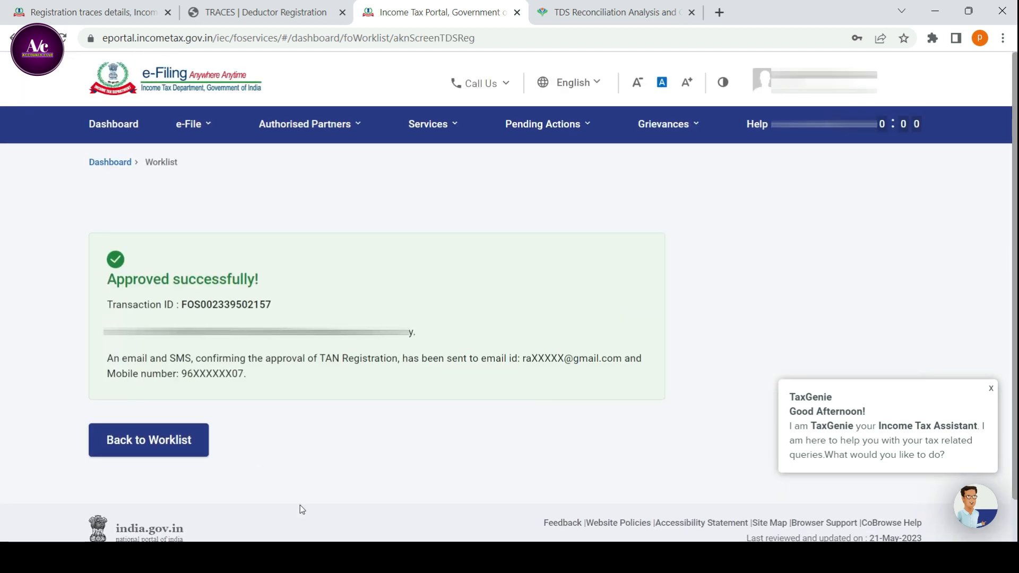
pyautogui.moveTo(106, 279); pyautogui.dragTo(253, 295)
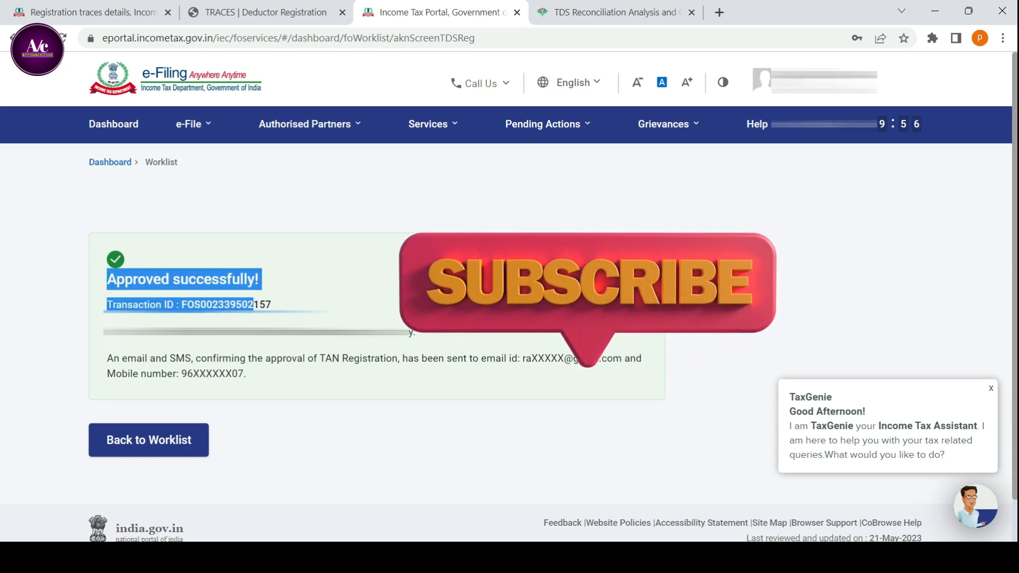
# Log out of the PAN account and start a new login with the TAN user ID.
pyautogui.click(843, 83)
pyautogui.click(827, 189)
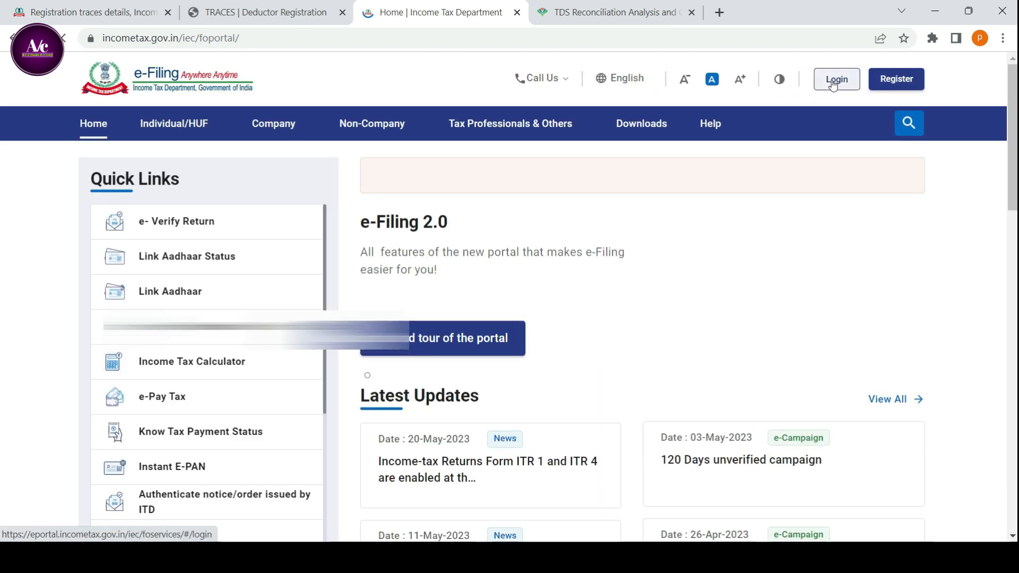
pyautogui.click(833, 85)
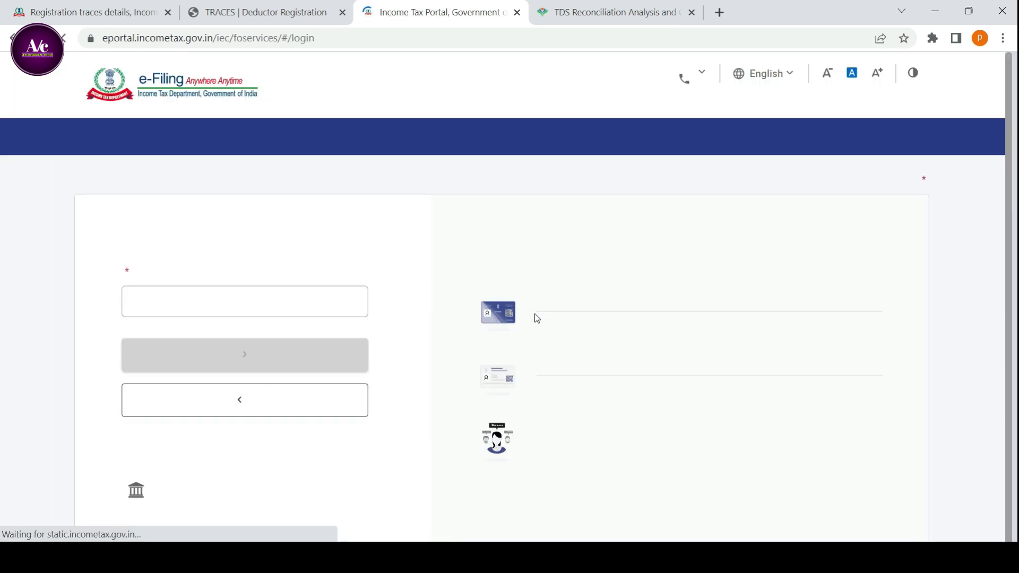
pyautogui.click(196, 336)
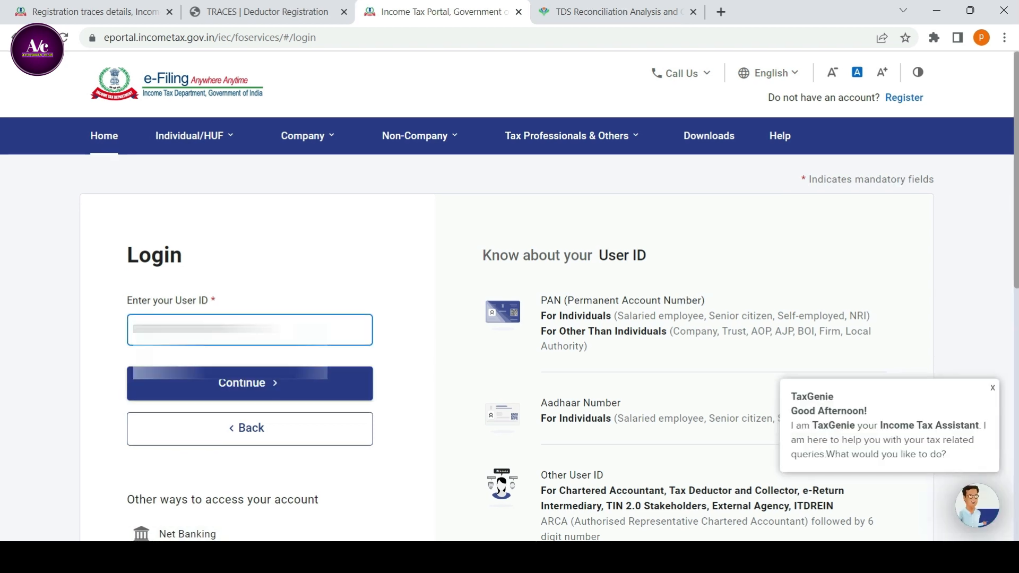
pyautogui.click(238, 382)
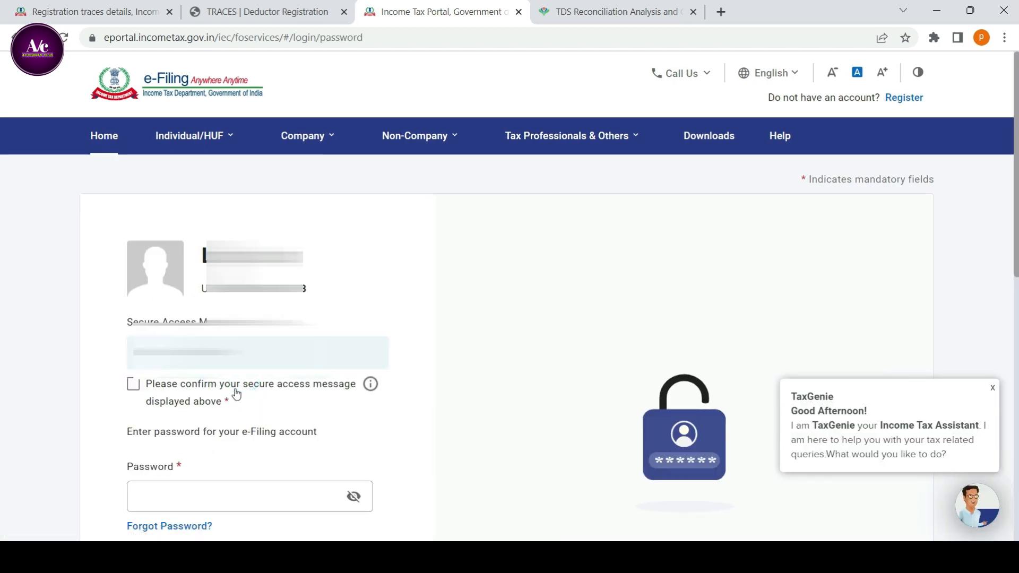
# Confirm the secure access message, enter the TAN account's password and log in.
pyautogui.click(133, 384)
pyautogui.scroll(-3, 154, 395)
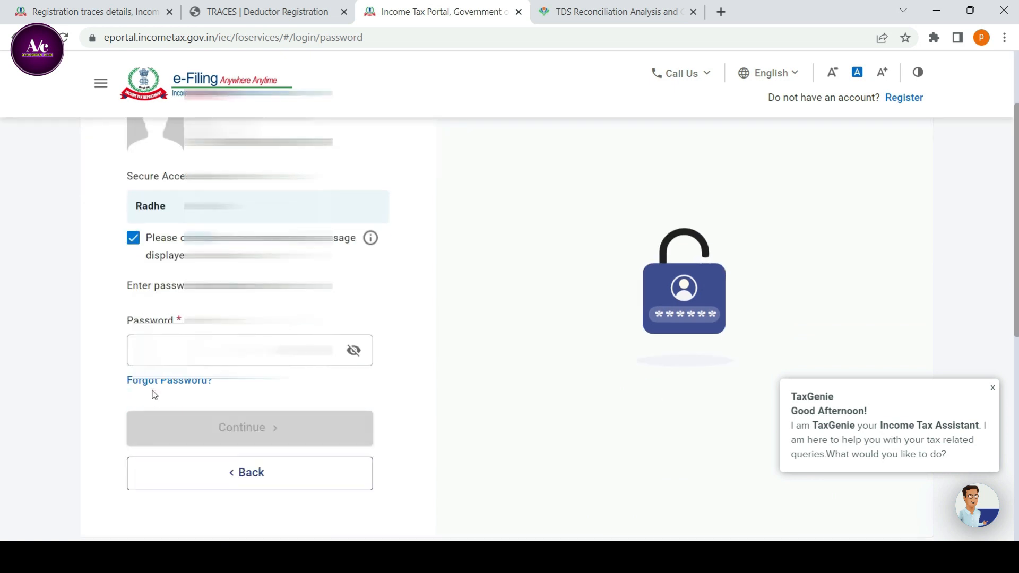
pyautogui.click(159, 350)
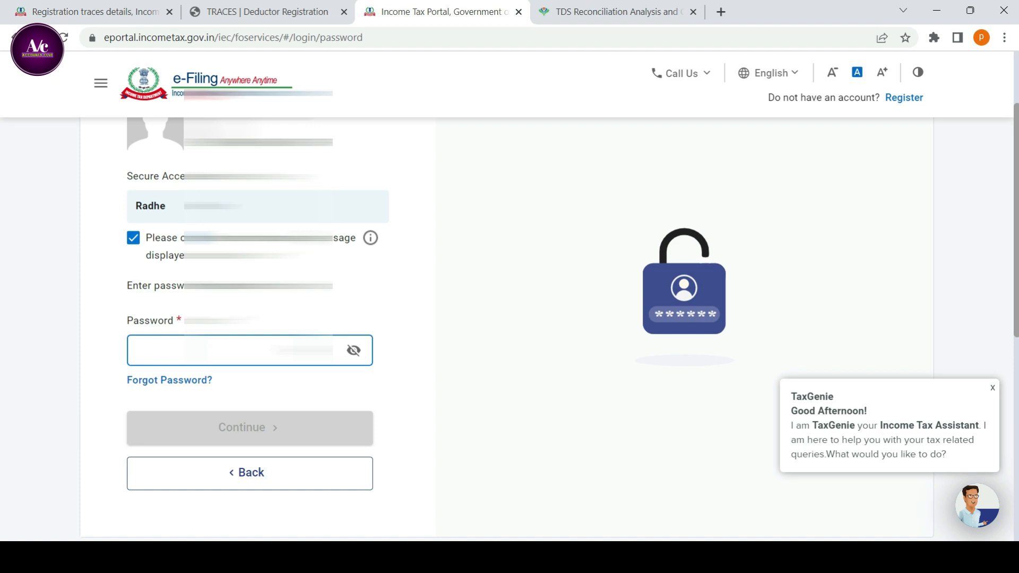
pyautogui.write('•')
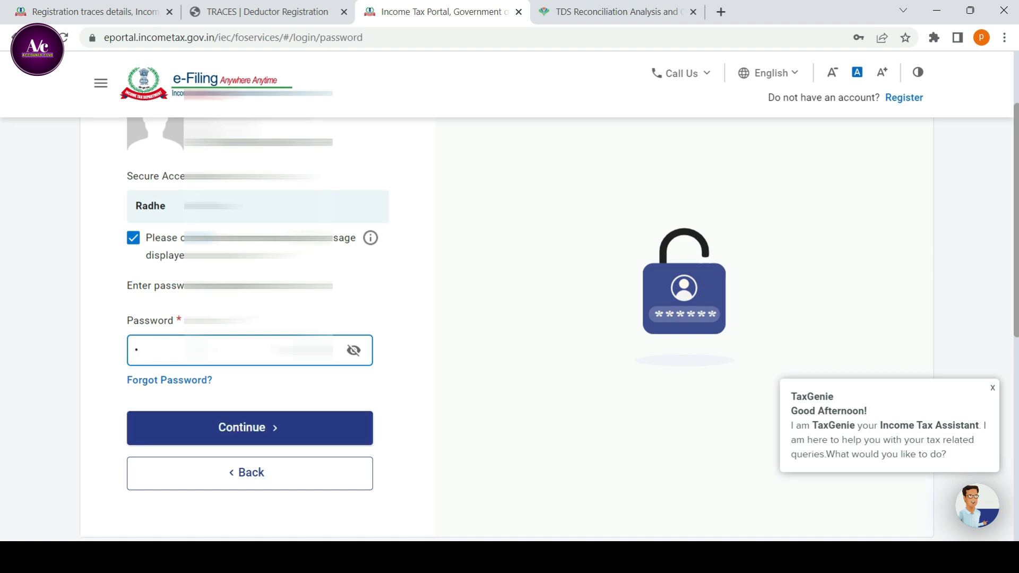
pyautogui.write('•••••••••')
pyautogui.scroll(-2, 262, 364)
pyautogui.click(262, 365)
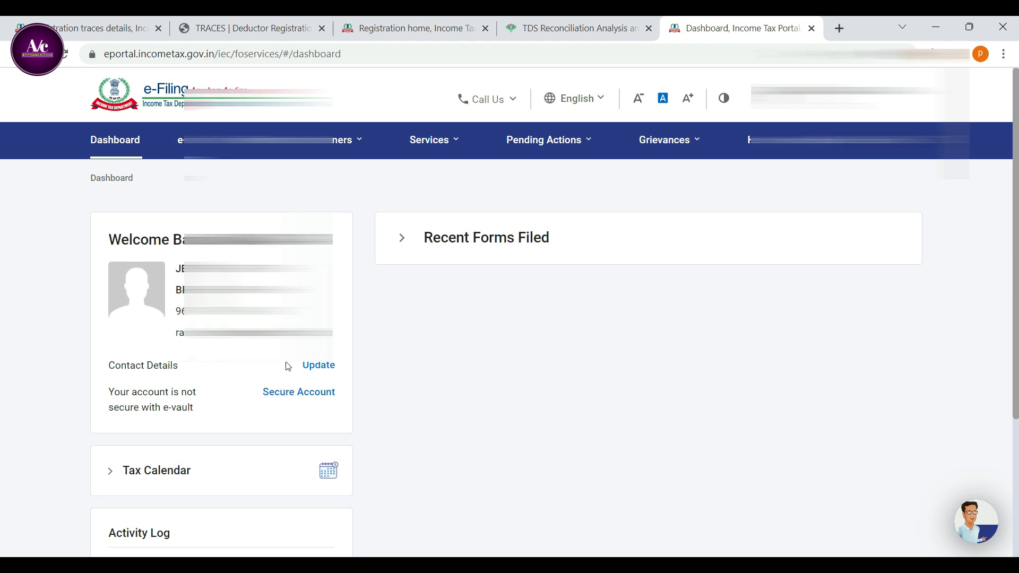
# Open the TAN account's contact details for updating and replace the address with the one as per PAN.
pyautogui.click(319, 366)
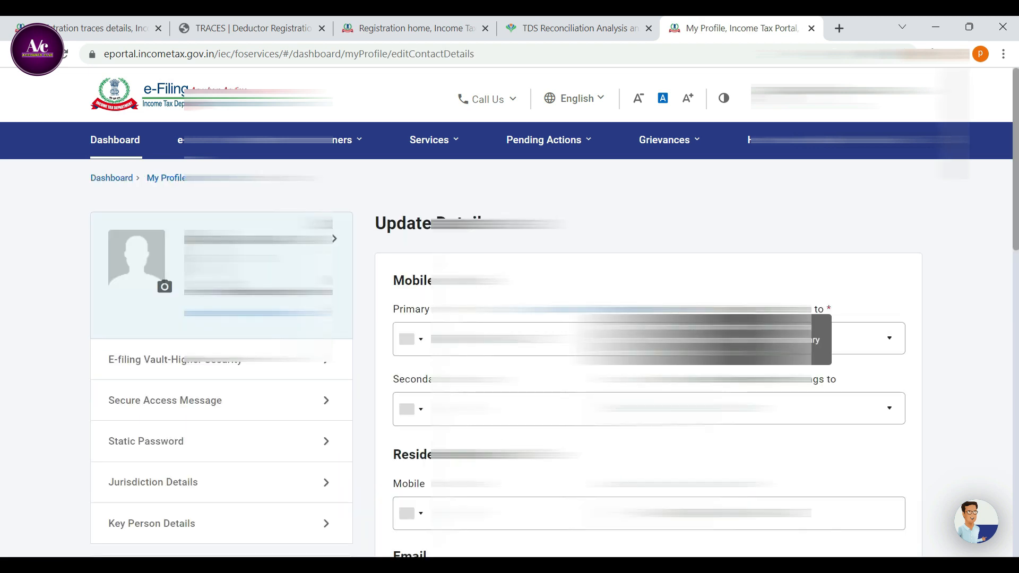
pyautogui.scroll(-6, 705, 329)
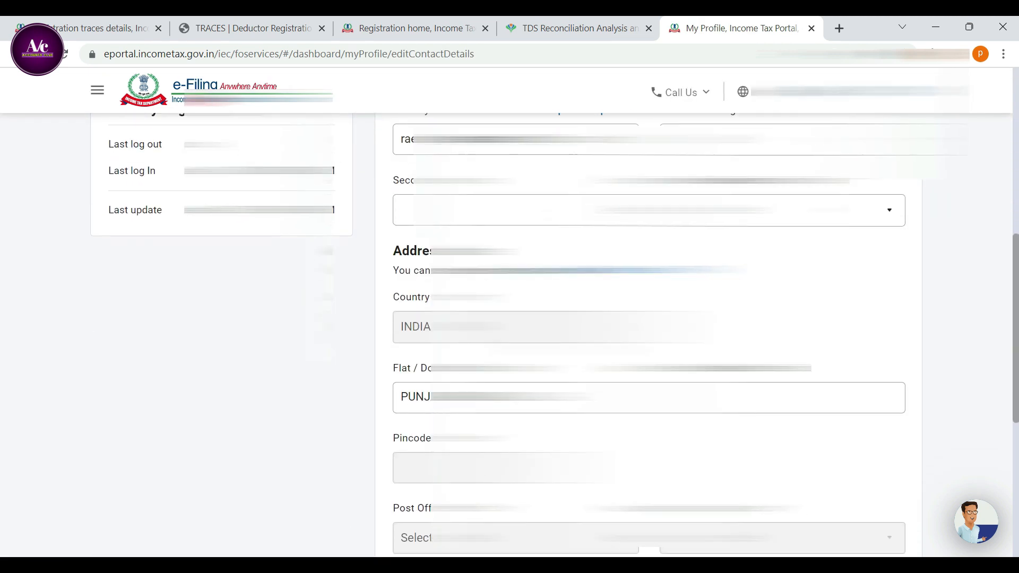
pyautogui.scroll(-1, 648, 329)
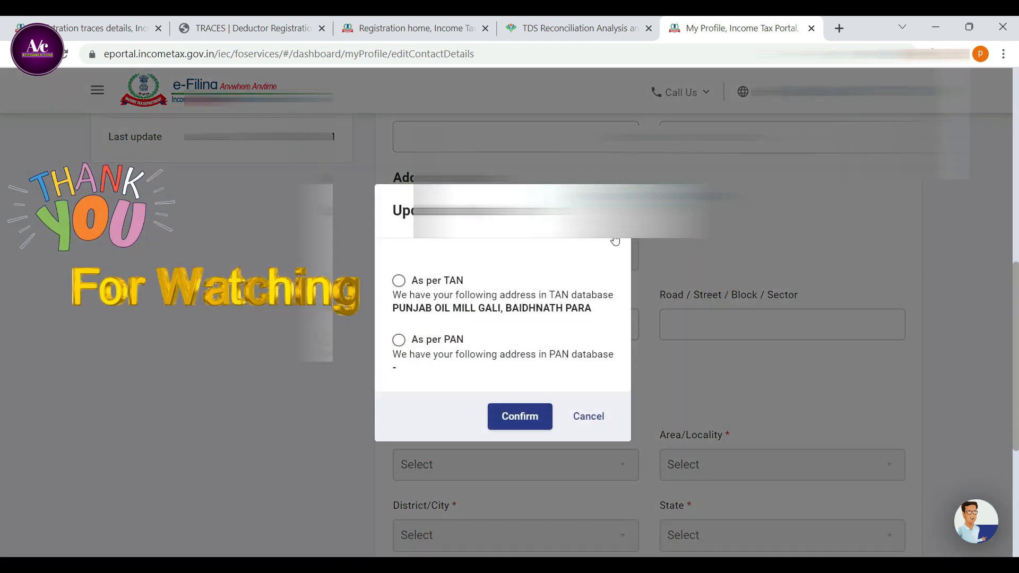
pyautogui.click(399, 340)
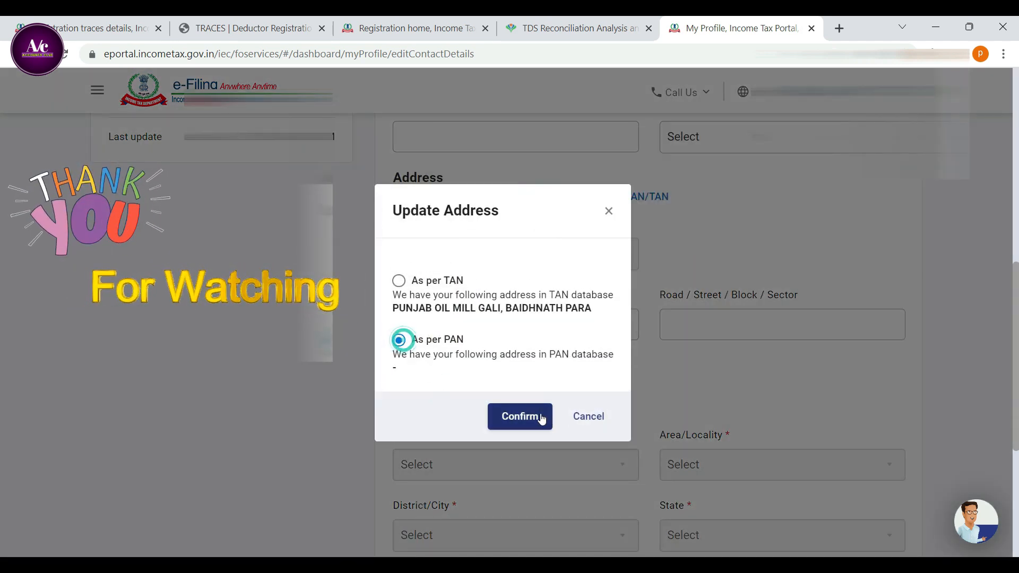
pyautogui.click(536, 417)
# Fill in the address manually with the pincode, flat or building, and road or street details.
pyautogui.scroll(-1, 532, 372)
pyautogui.scroll(-2, 531, 311)
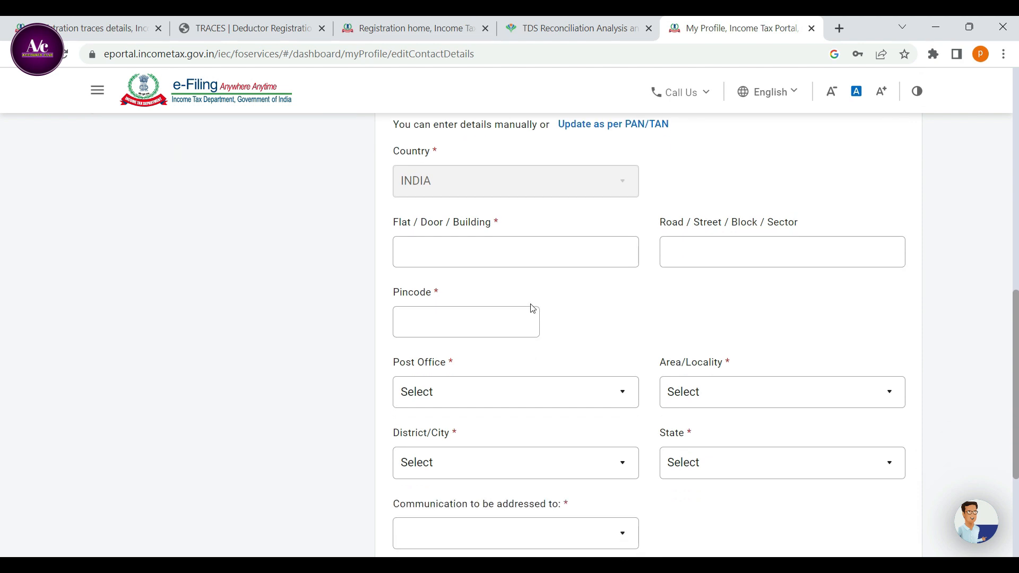
pyautogui.click(457, 244)
pyautogui.write('492001')
pyautogui.scroll(1, 641, 303)
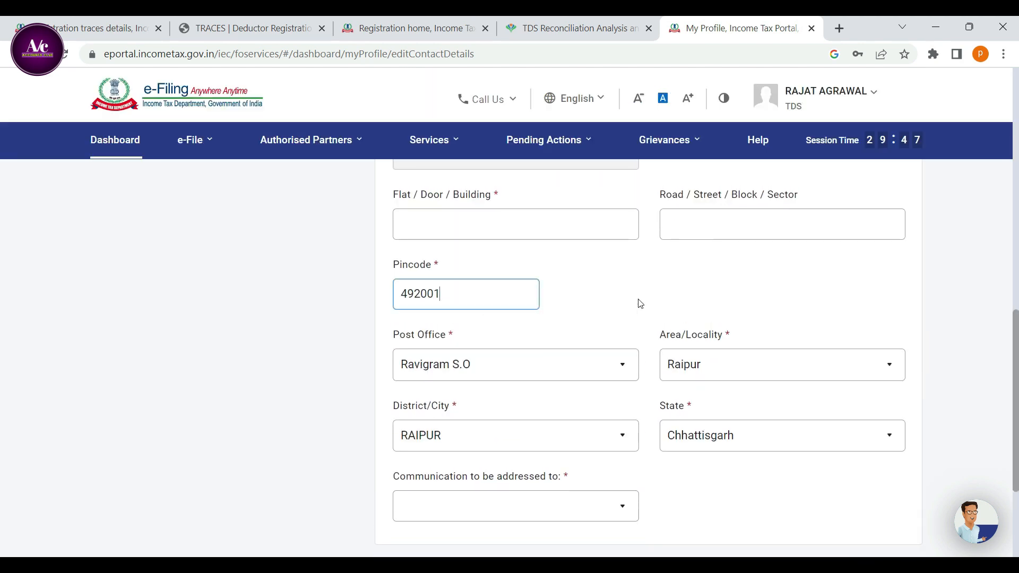
pyautogui.click(481, 202)
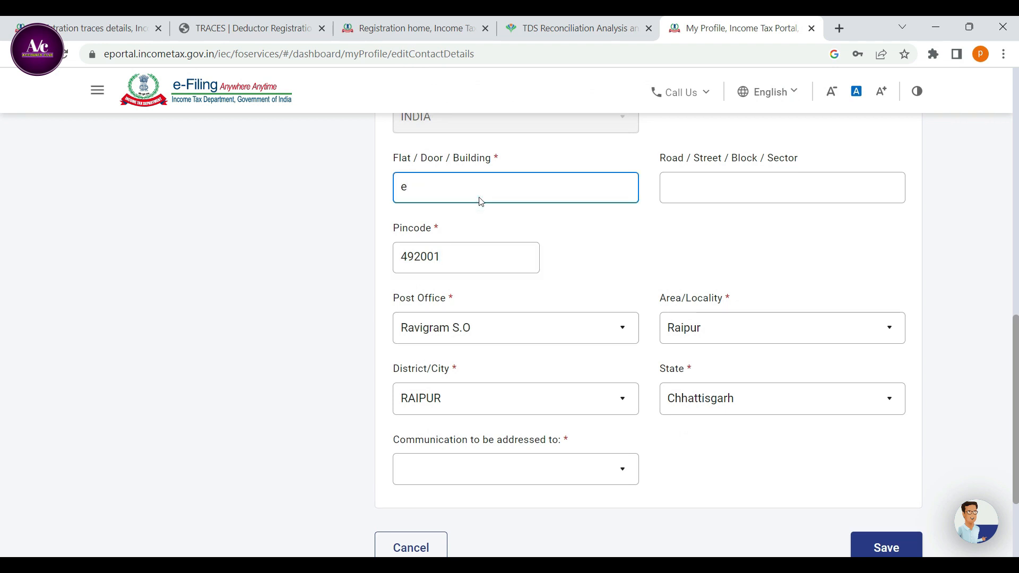
# Address communication to Both Primary and Secondary, save the contact details and confirm the dialog to return to the profile.
pyautogui.click(501, 474)
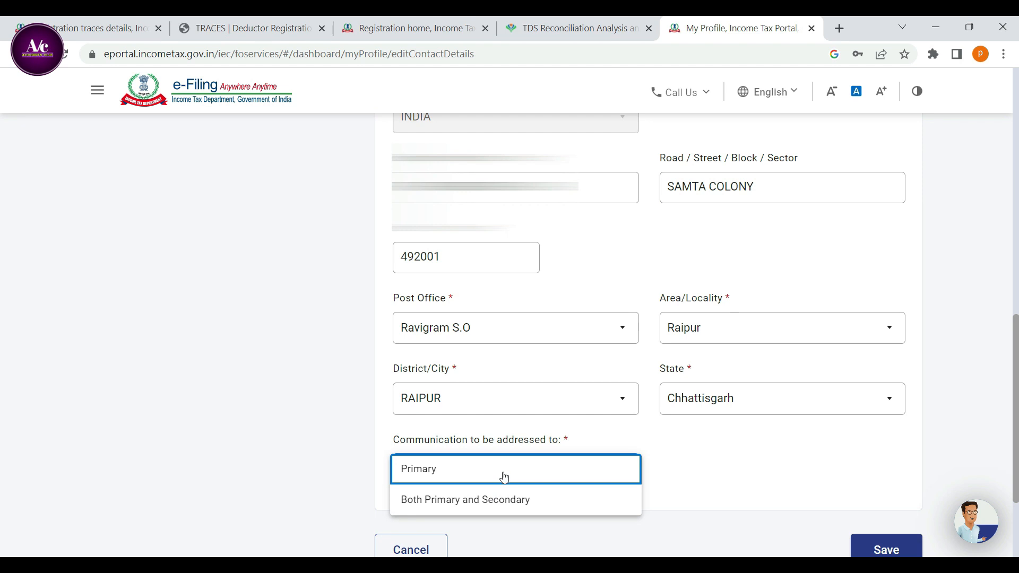
pyautogui.click(487, 503)
pyautogui.scroll(-3, 746, 469)
pyautogui.click(887, 412)
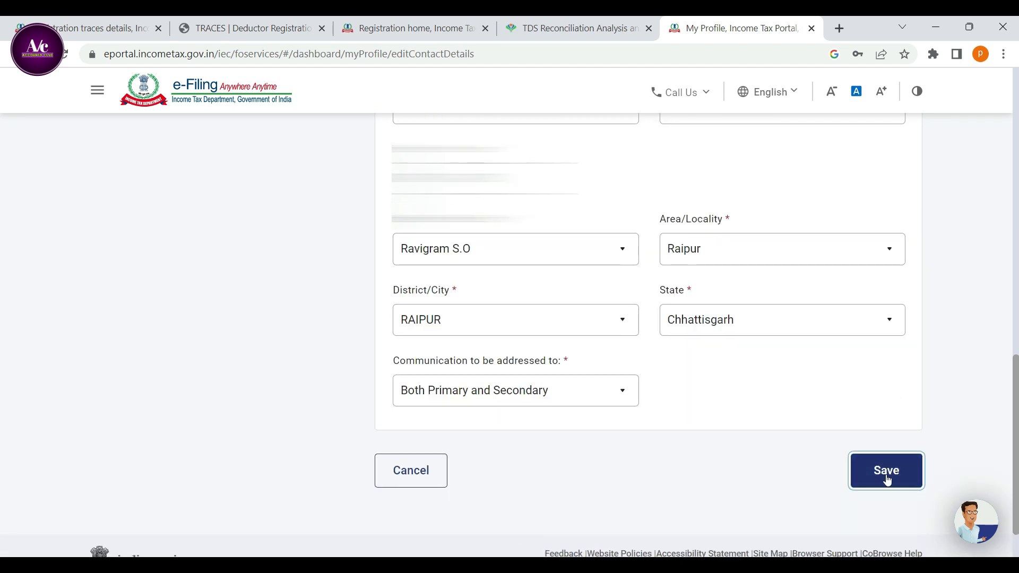
pyautogui.click(887, 471)
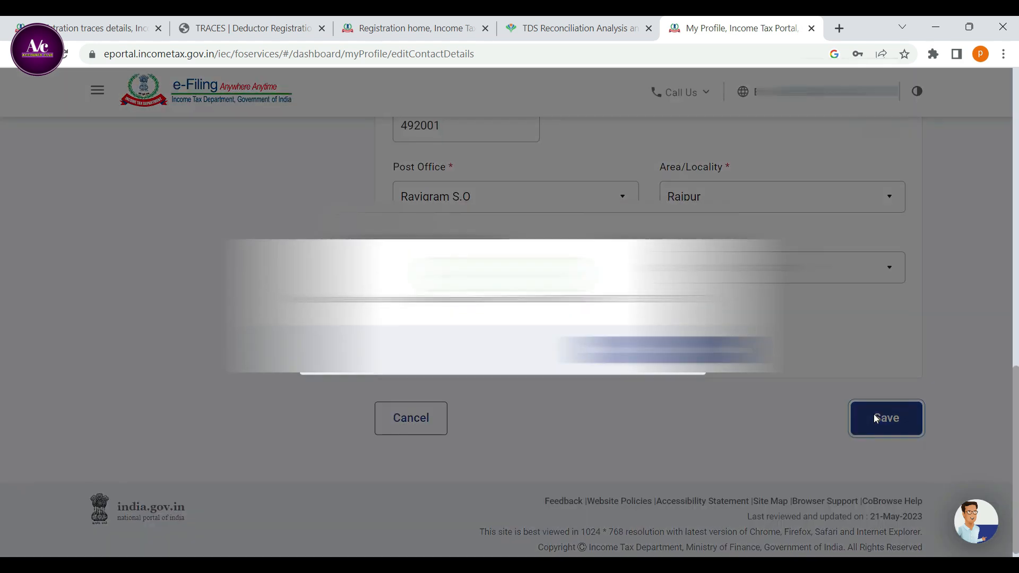
pyautogui.click(663, 355)
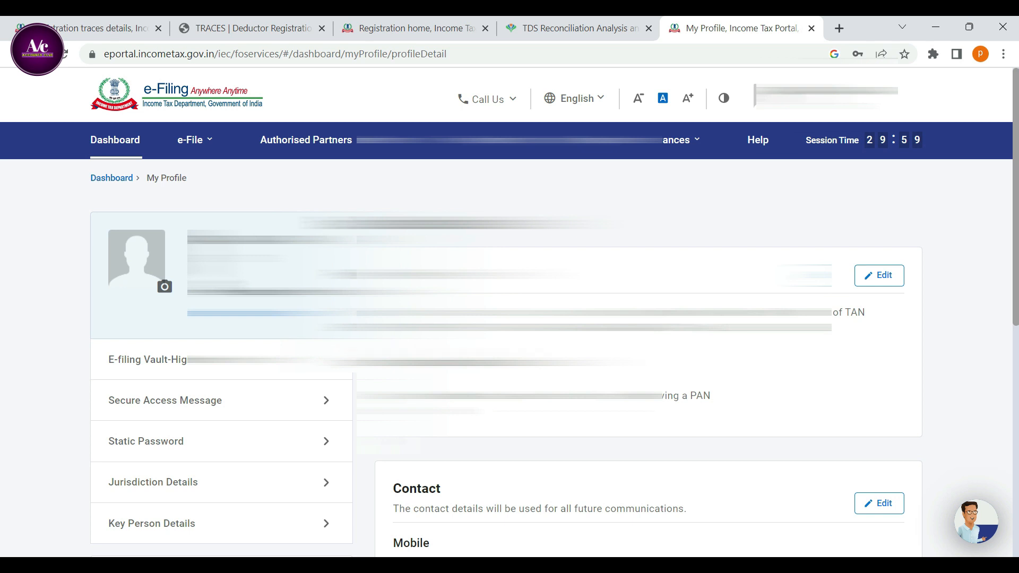
pyautogui.scroll(-10, 509, 318)
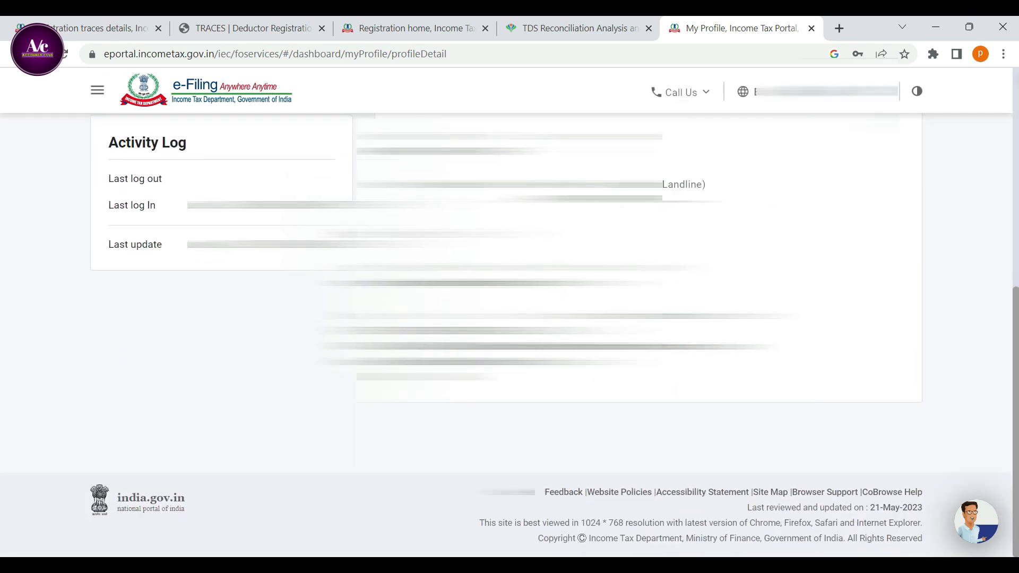